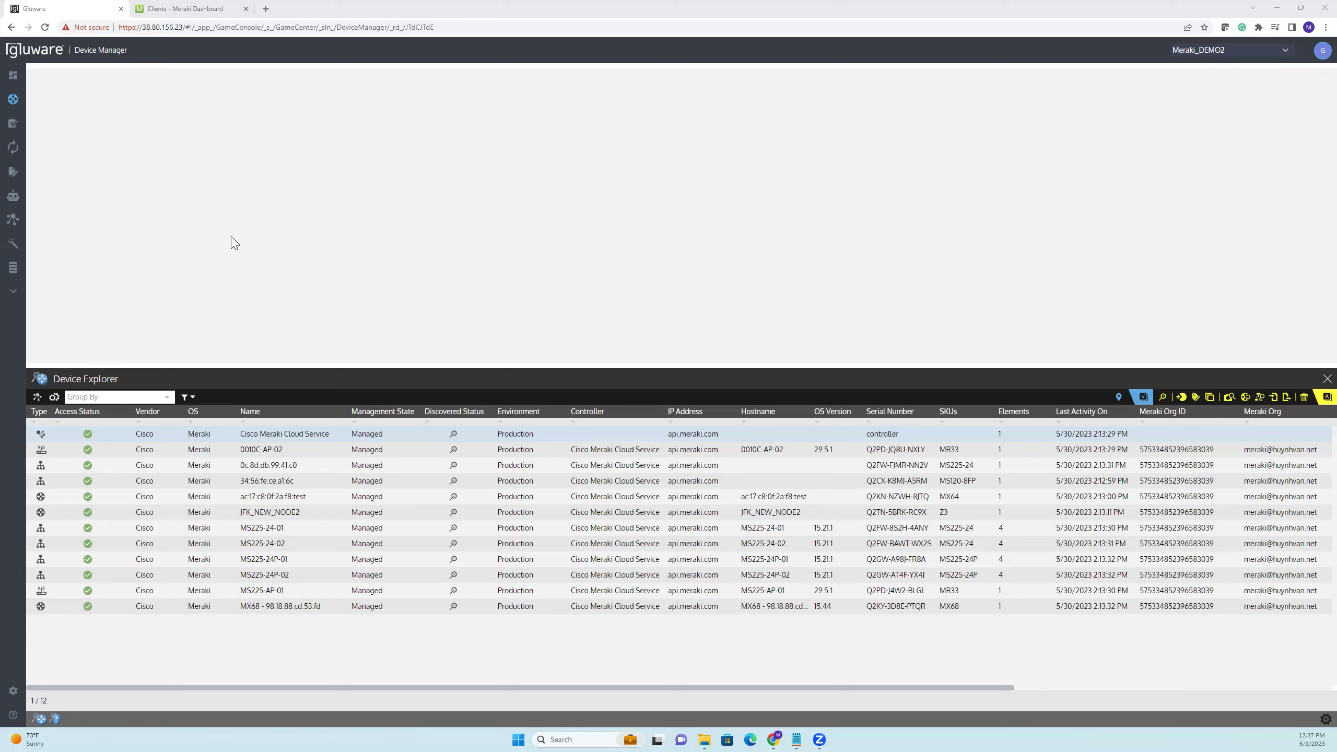
- Review the Cisco Meraki Cloud Service device details and its My-Meraki-API-Key credential, closing the credential without changes
double_click(270, 435)
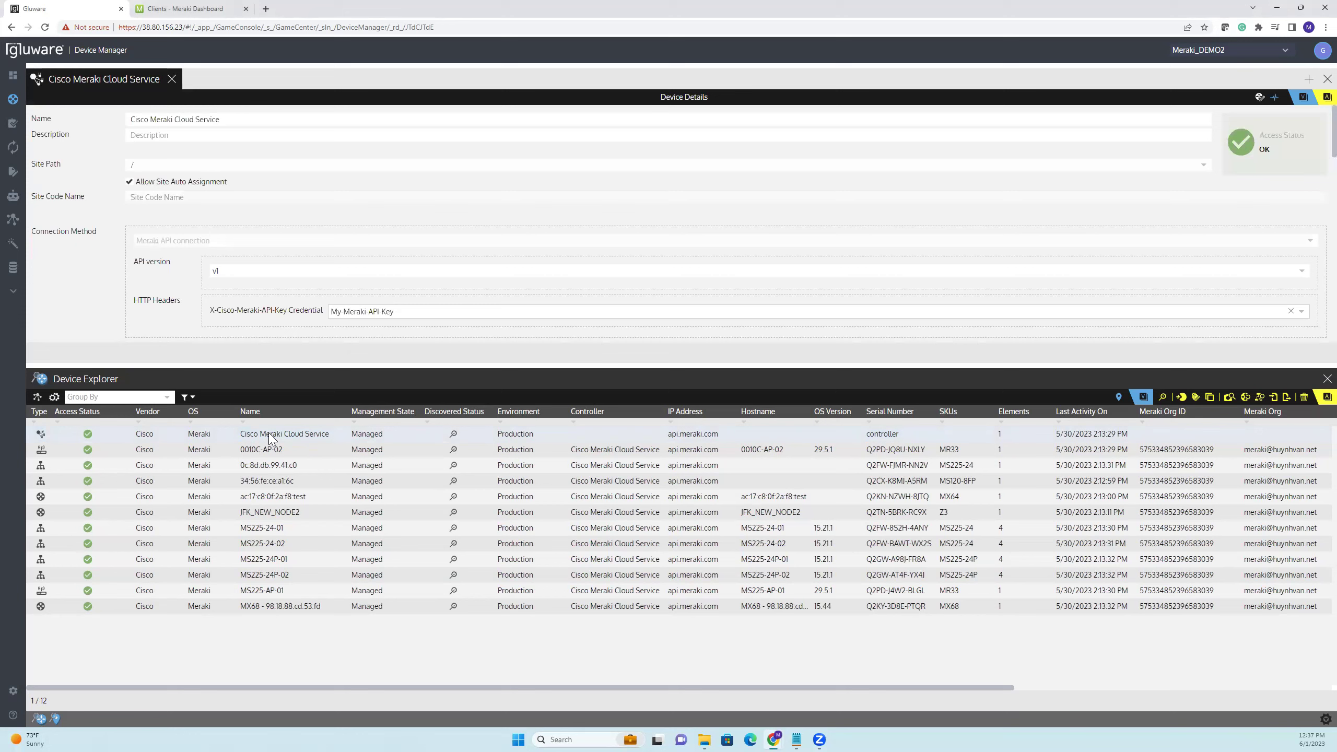
drag(273, 367, 284, 418)
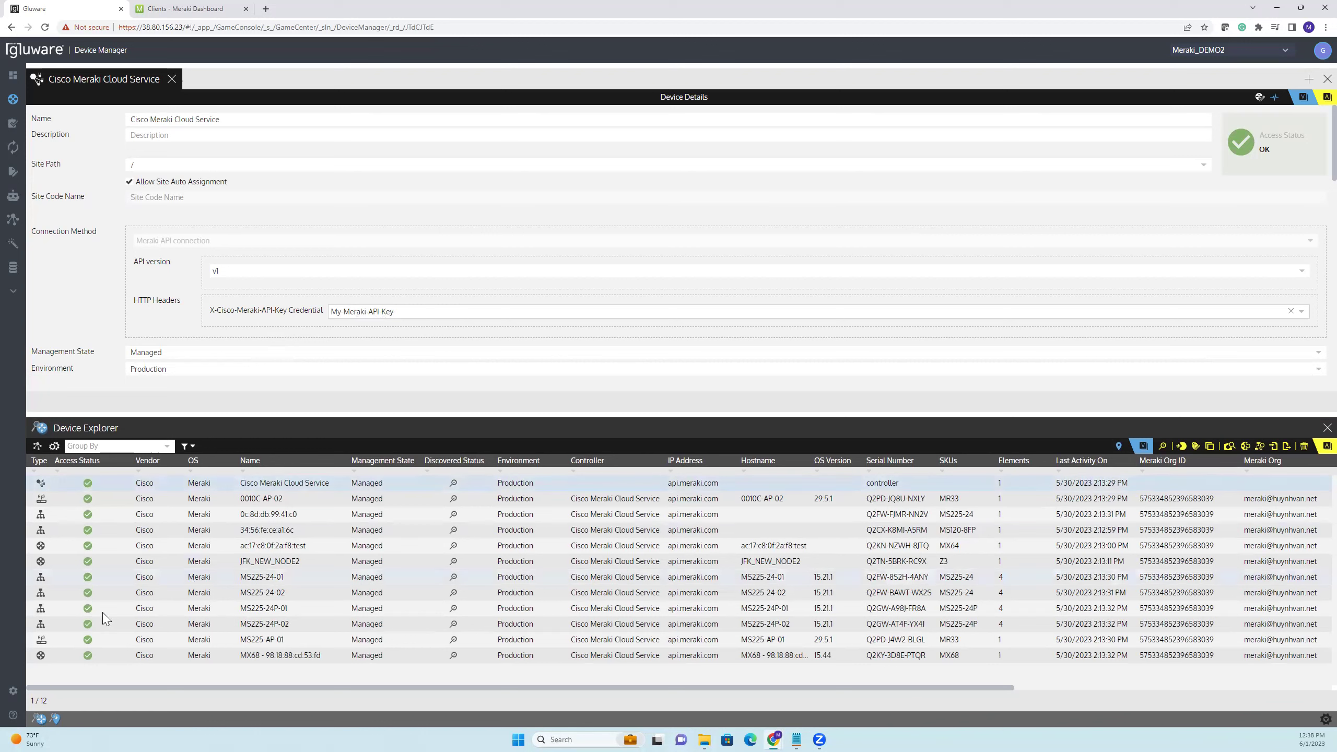
click(15, 690)
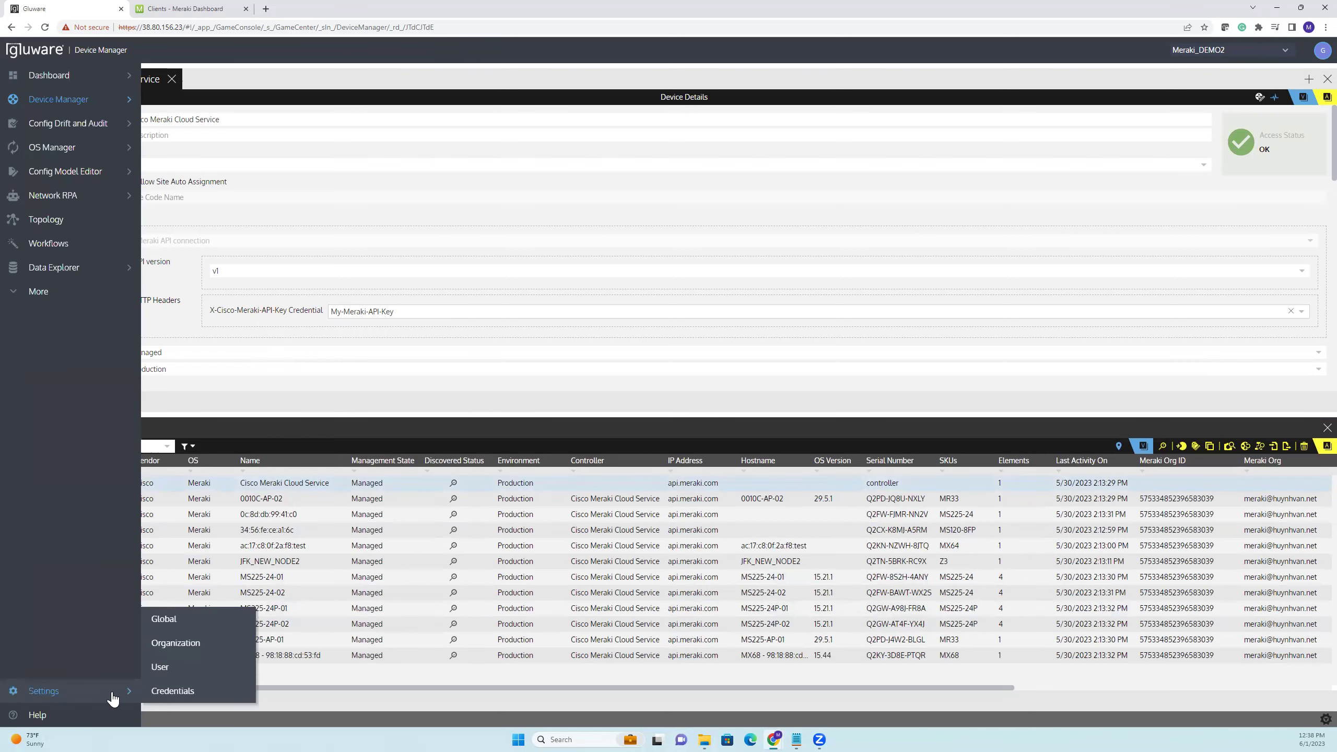
click(164, 691)
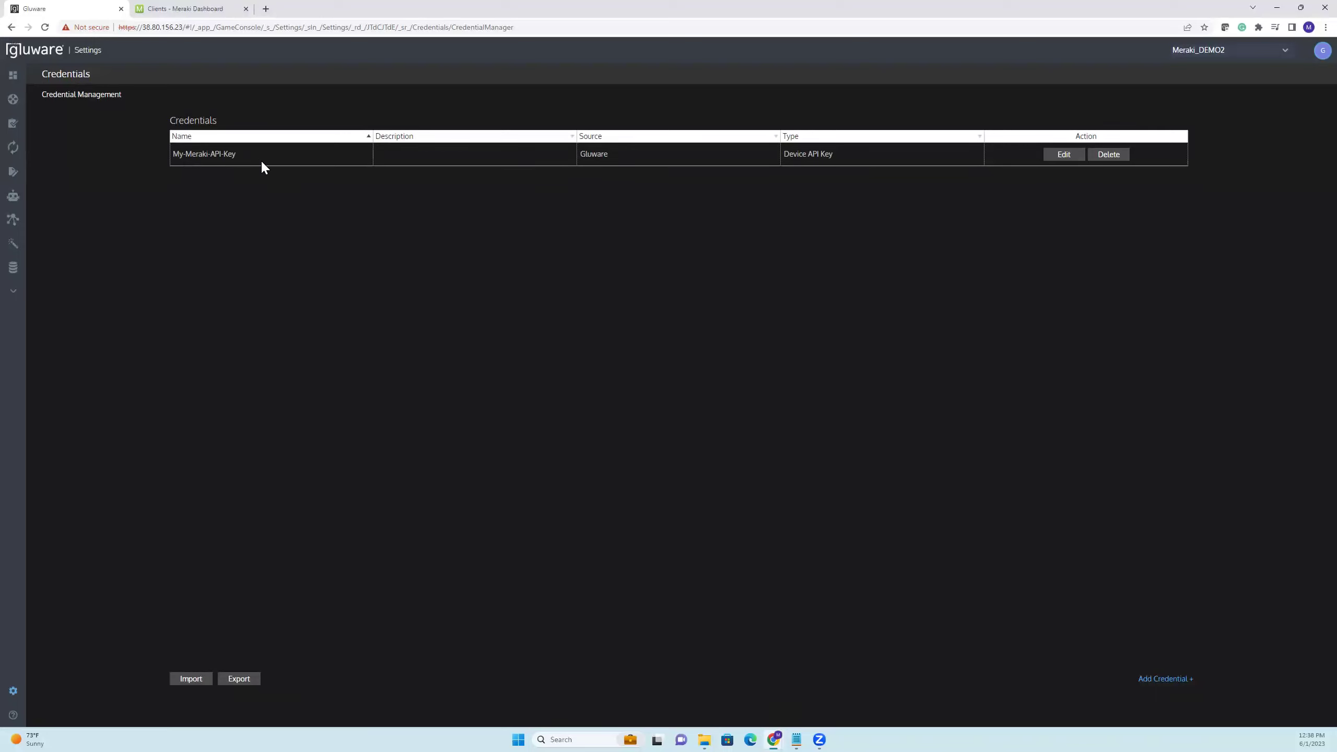
click(1065, 155)
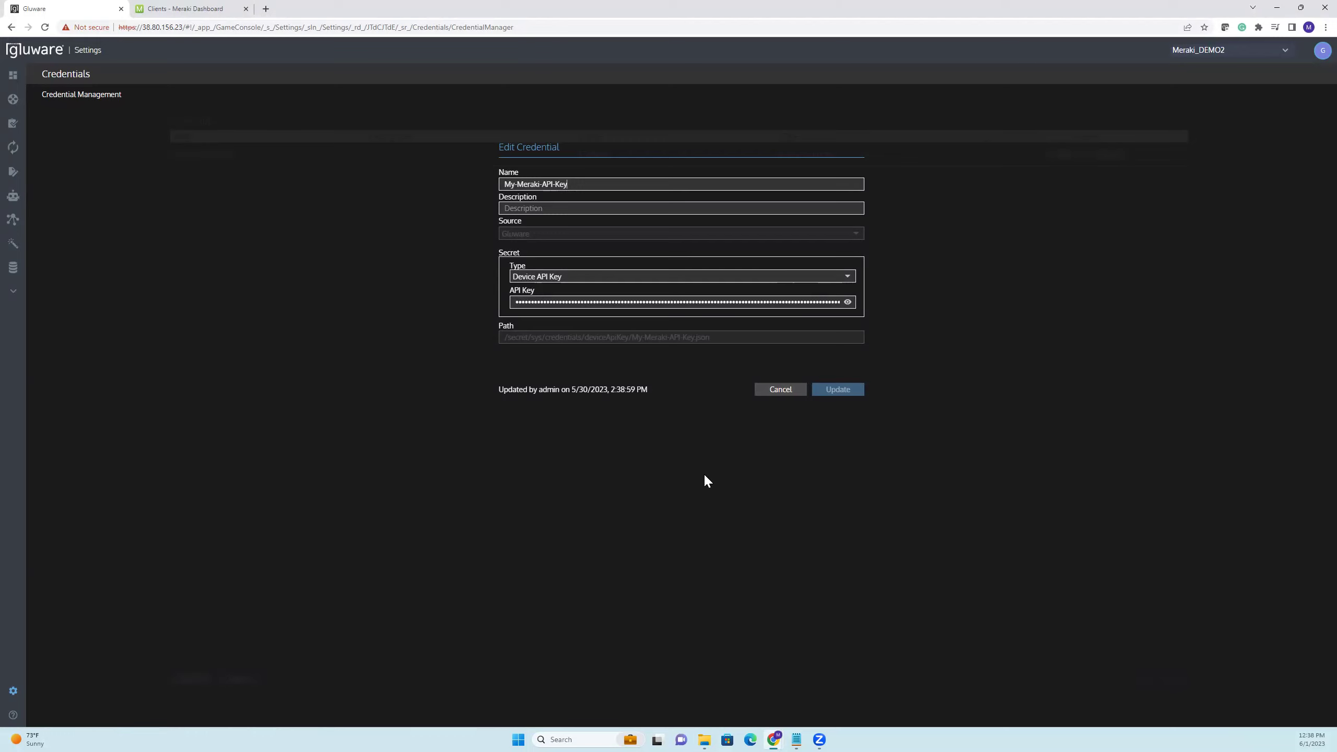
click(759, 393)
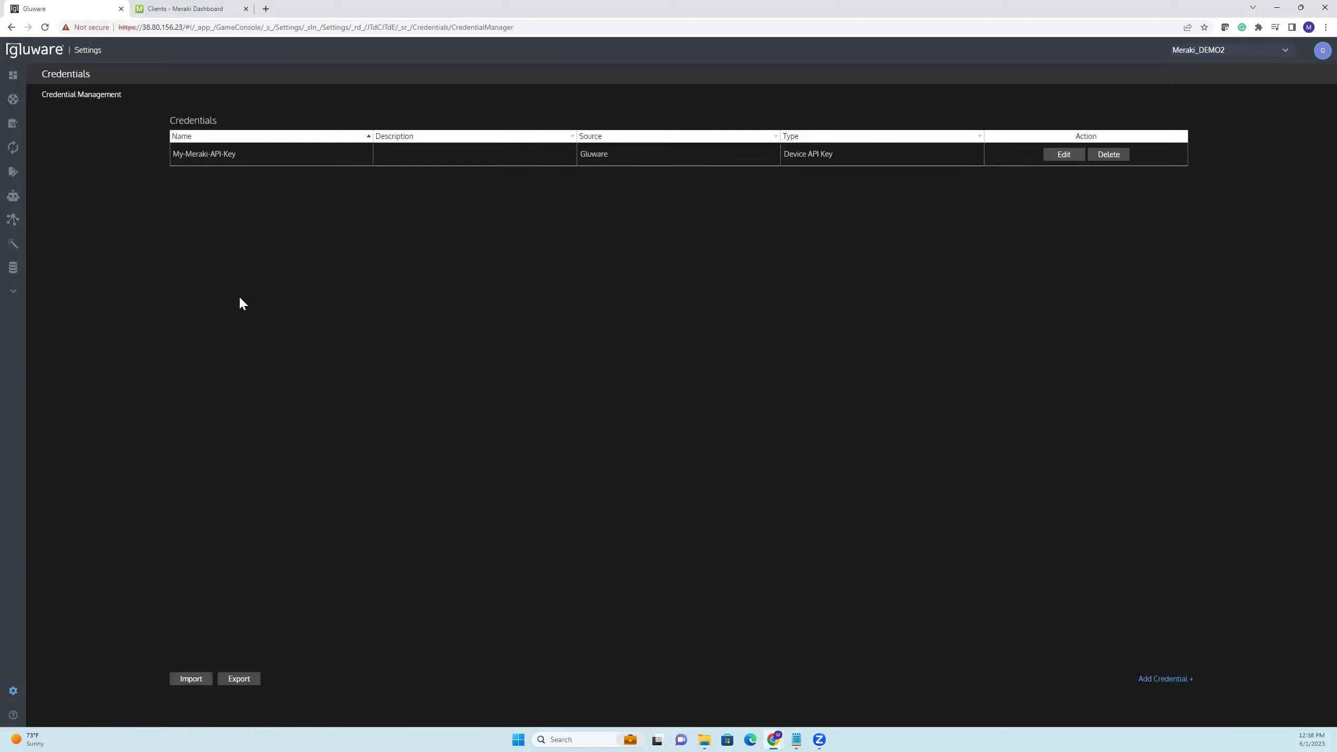
- Return to Device Manager and enlarge the device list below the Cisco Meraki Cloud Service details
mouse_move(59, 106)
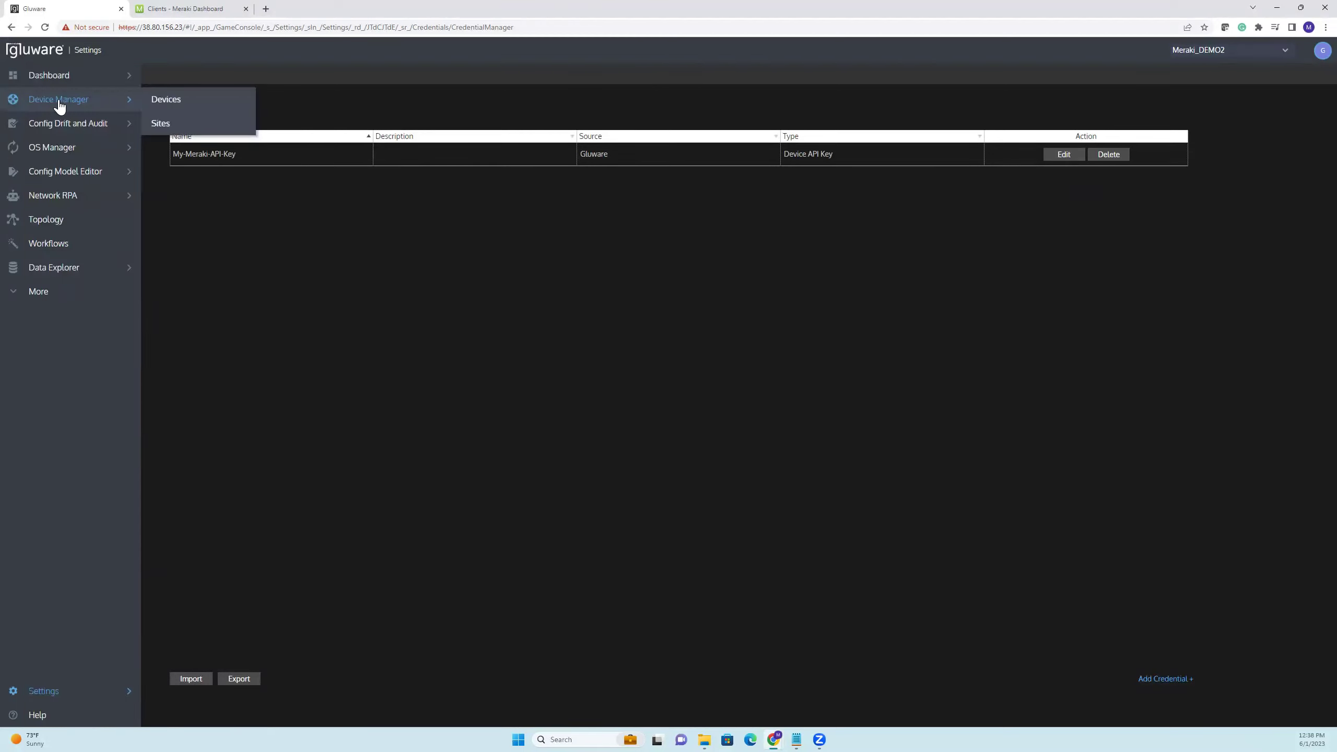
click(58, 104)
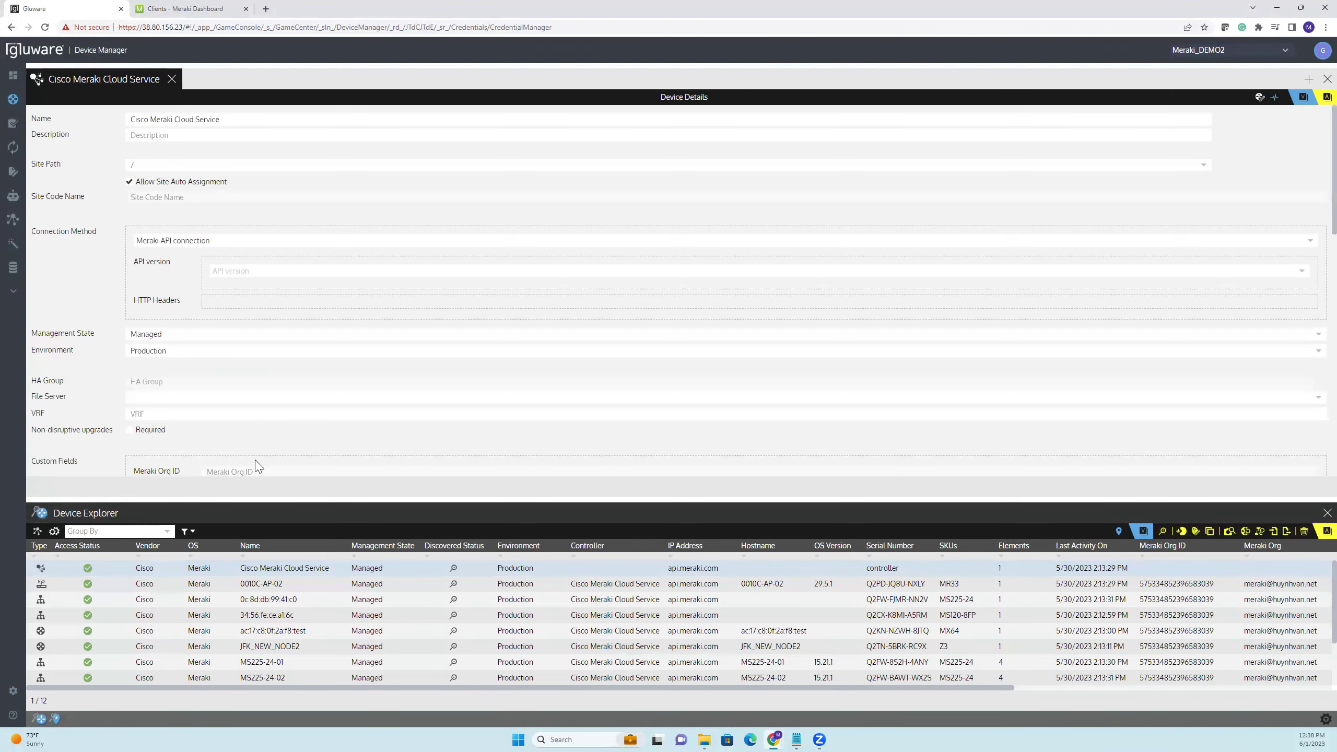
drag(251, 498, 251, 371)
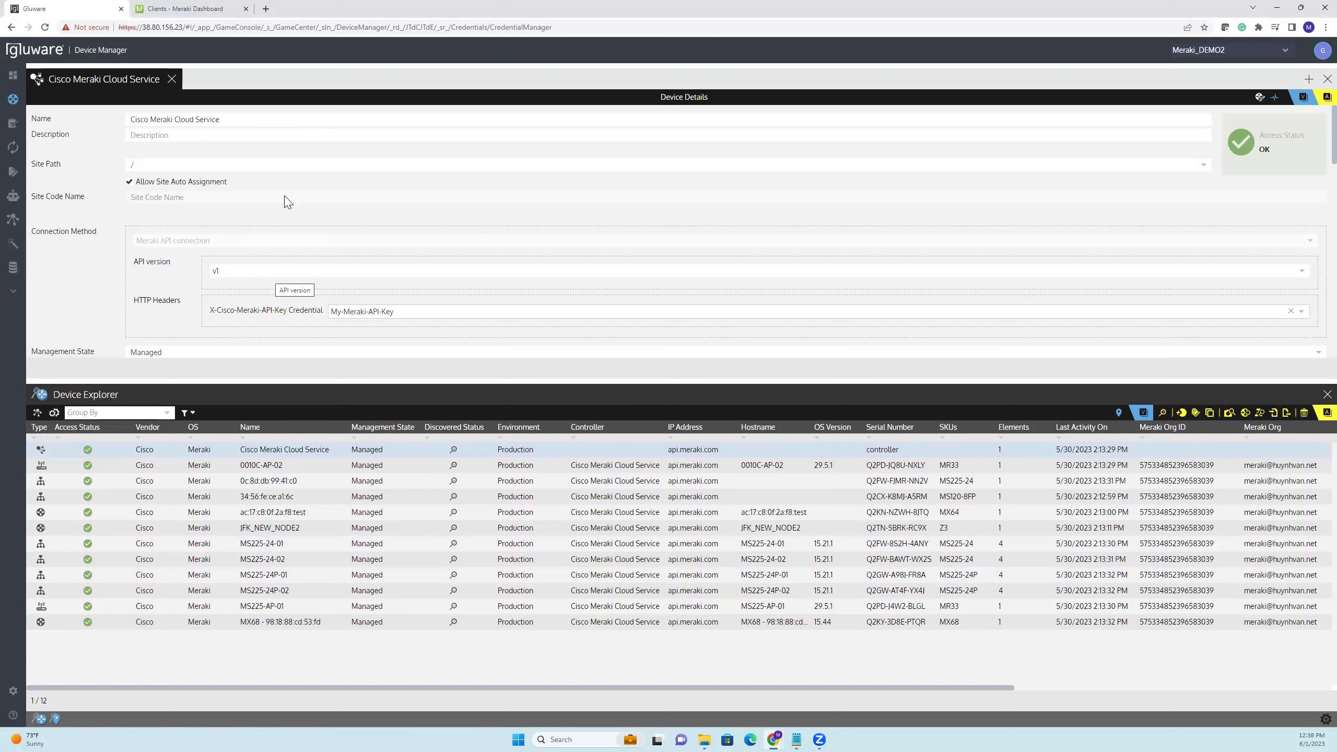
- Switch to the Meraki Dashboard and view the Office LAB network's switches and configured switch stacks
click(190, 13)
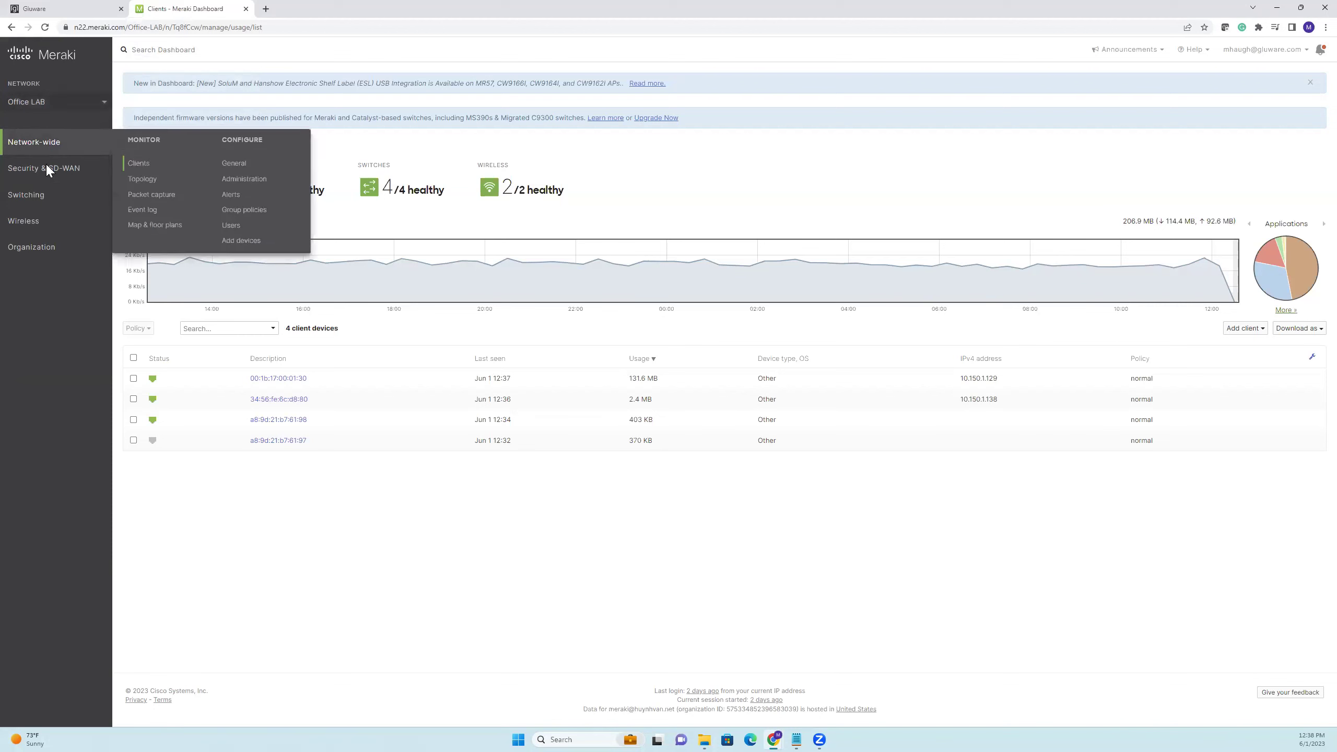
mouse_move(41, 192)
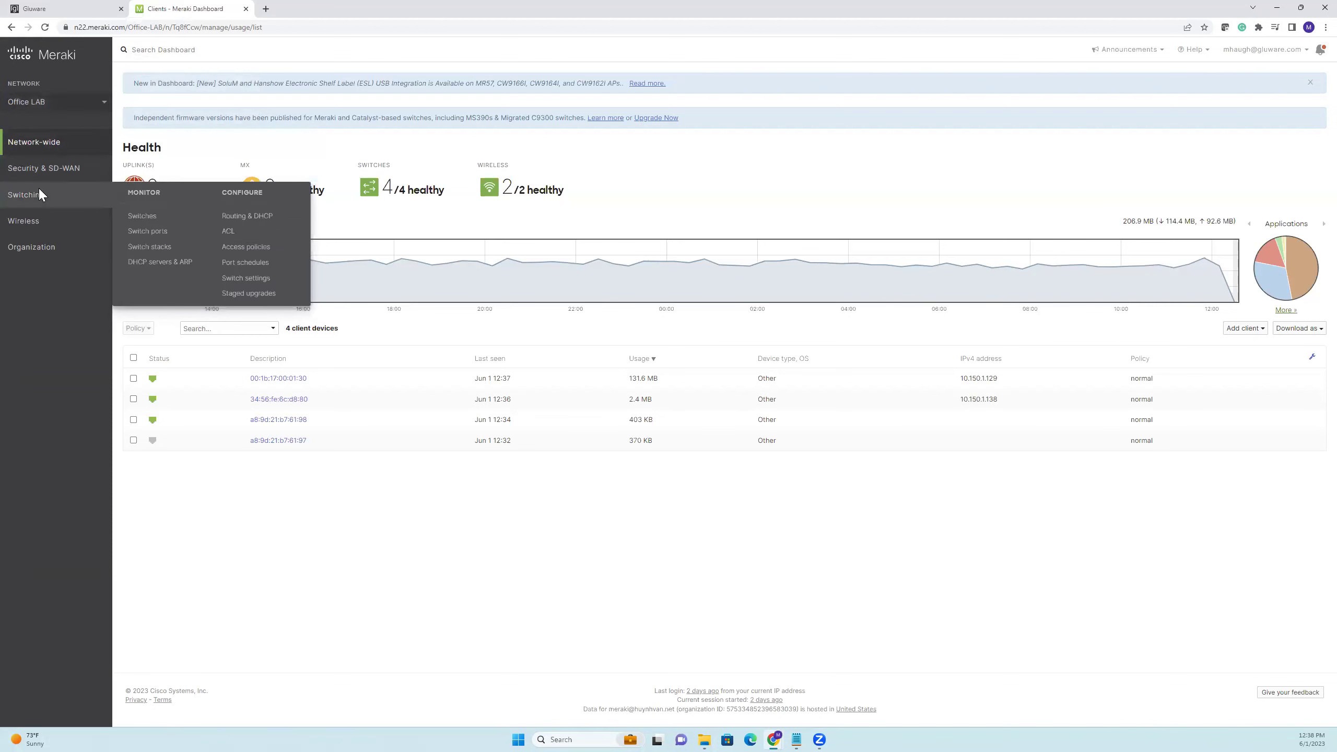
click(142, 217)
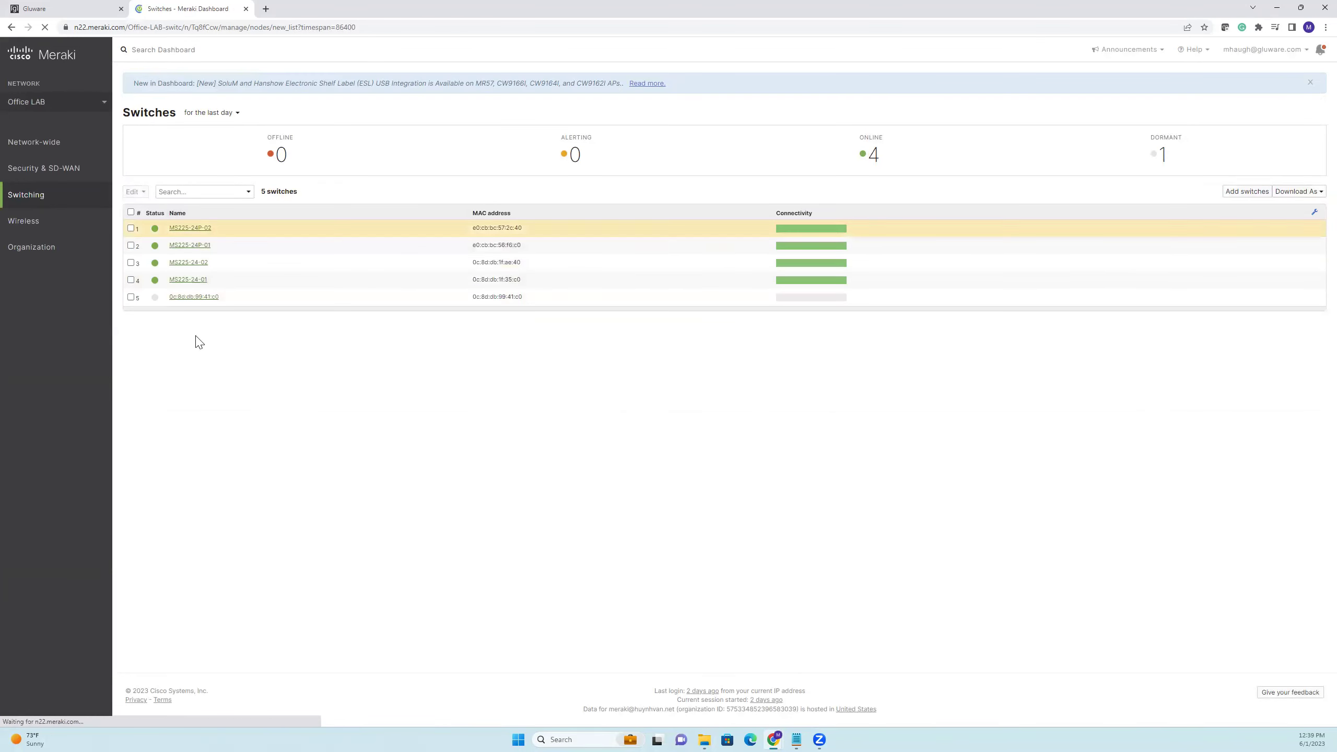
mouse_move(61, 197)
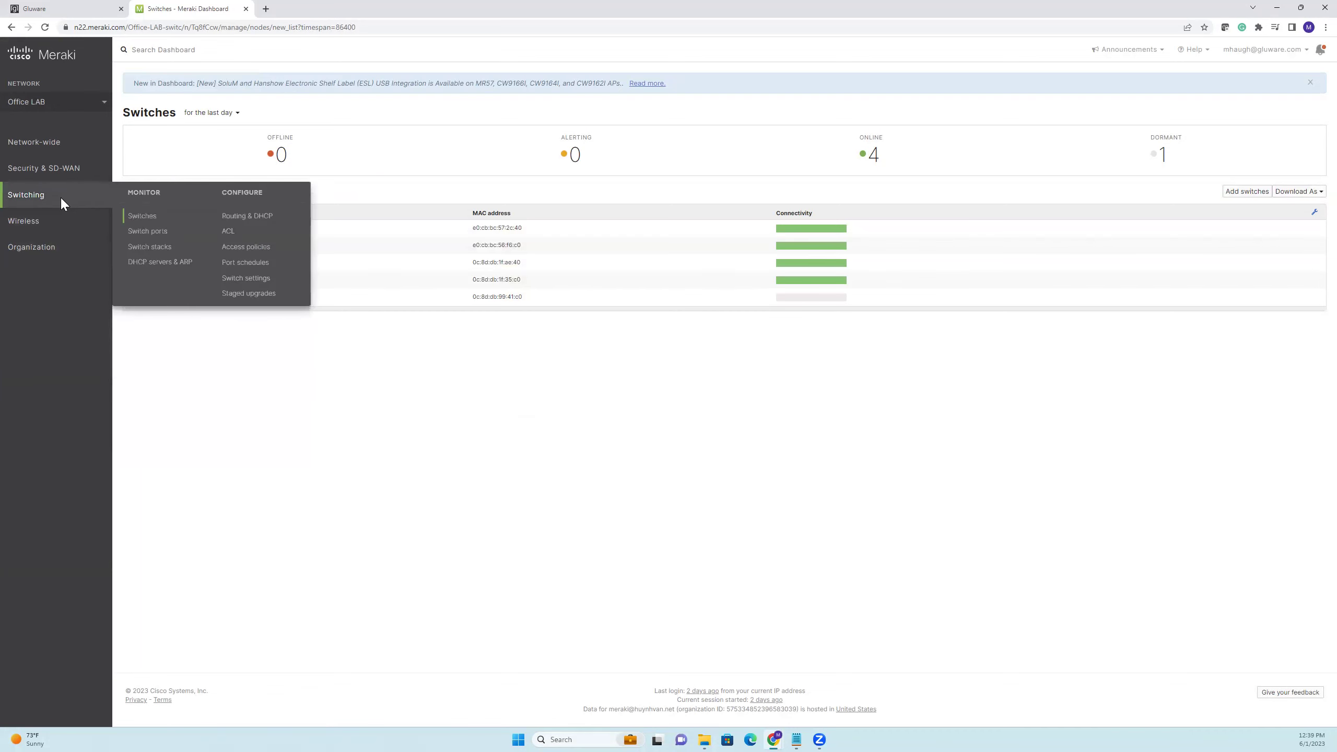
click(156, 248)
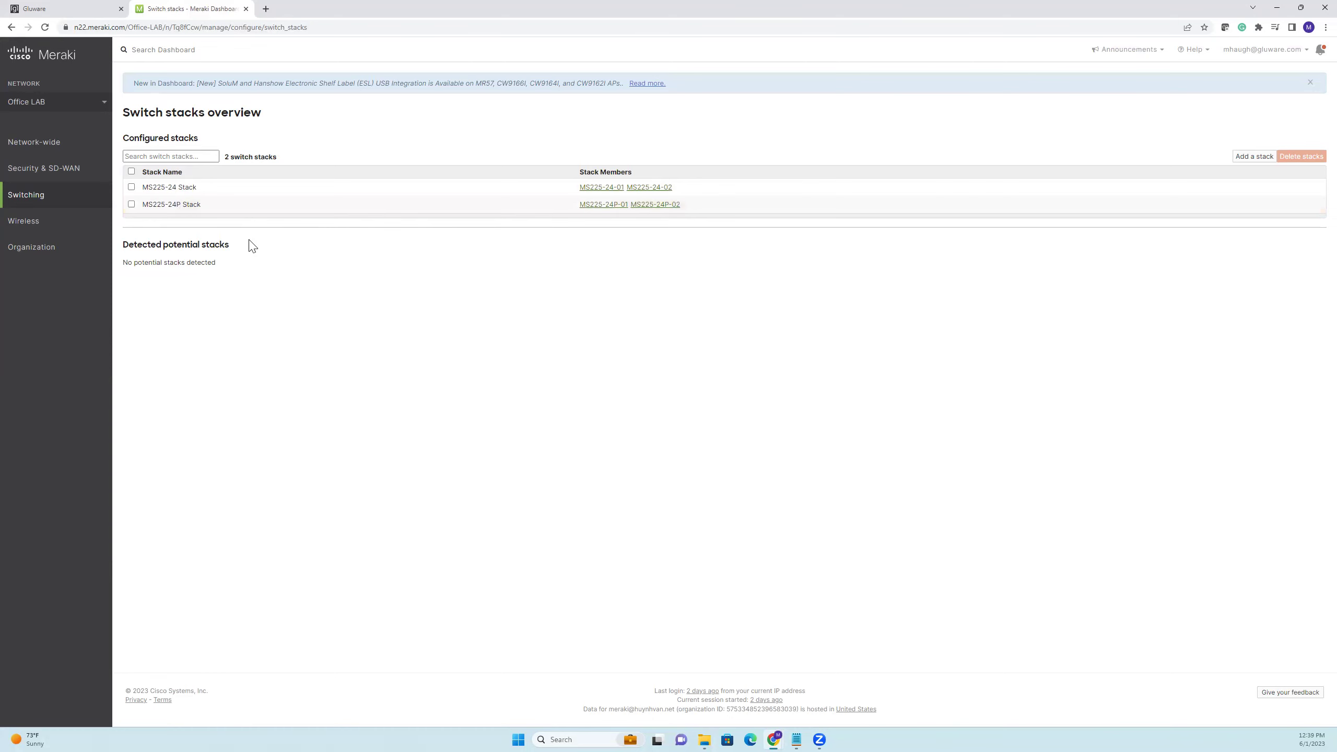
- Switch back to Gluware, close the Cisco Meraki Cloud Service details, and examine the Meraki network and stack columns in the device list
click(89, 9)
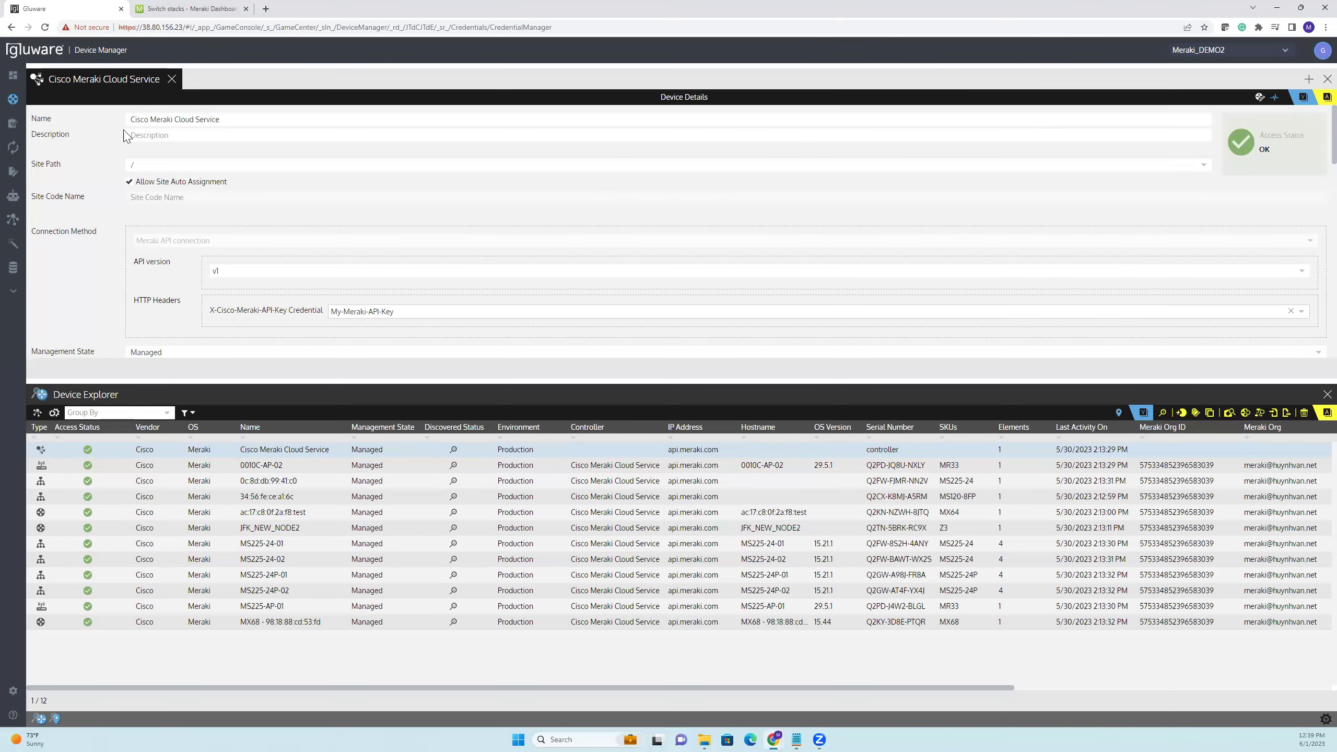
click(173, 80)
drag(193, 381, 198, 322)
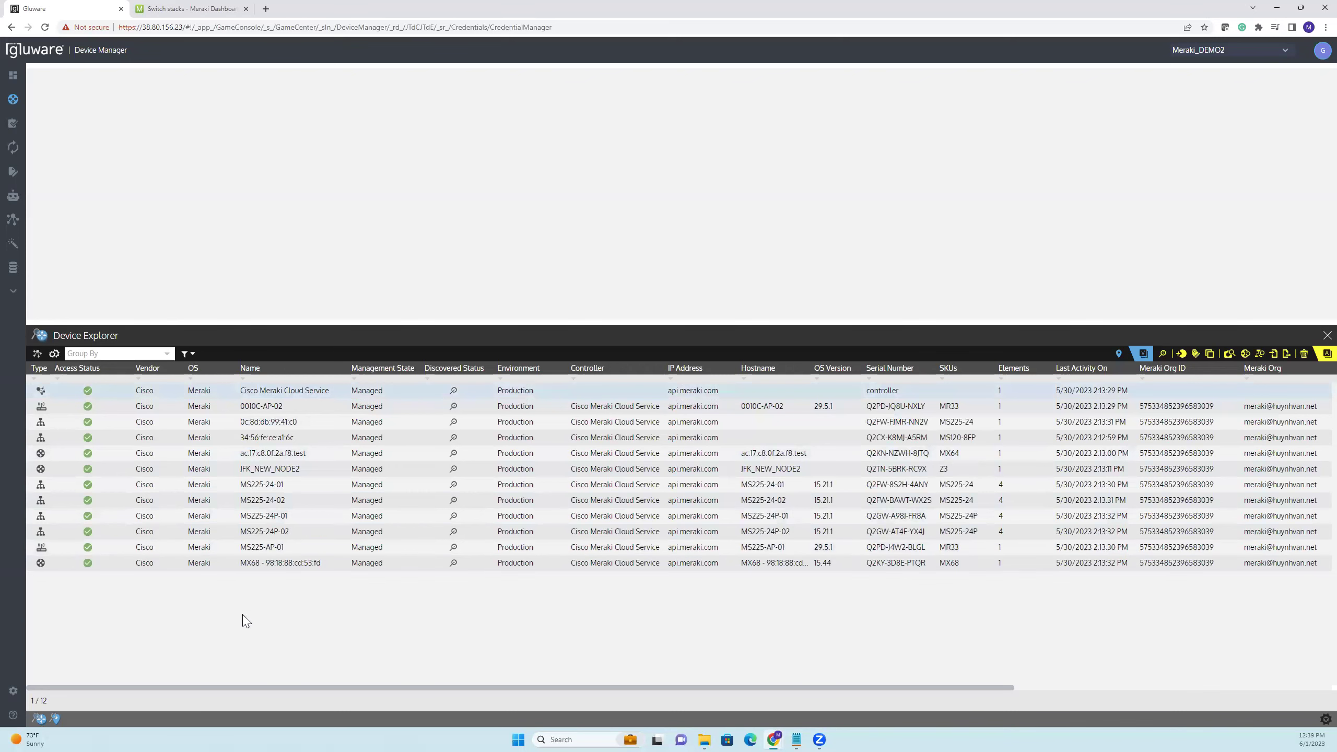
drag(235, 689, 617, 690)
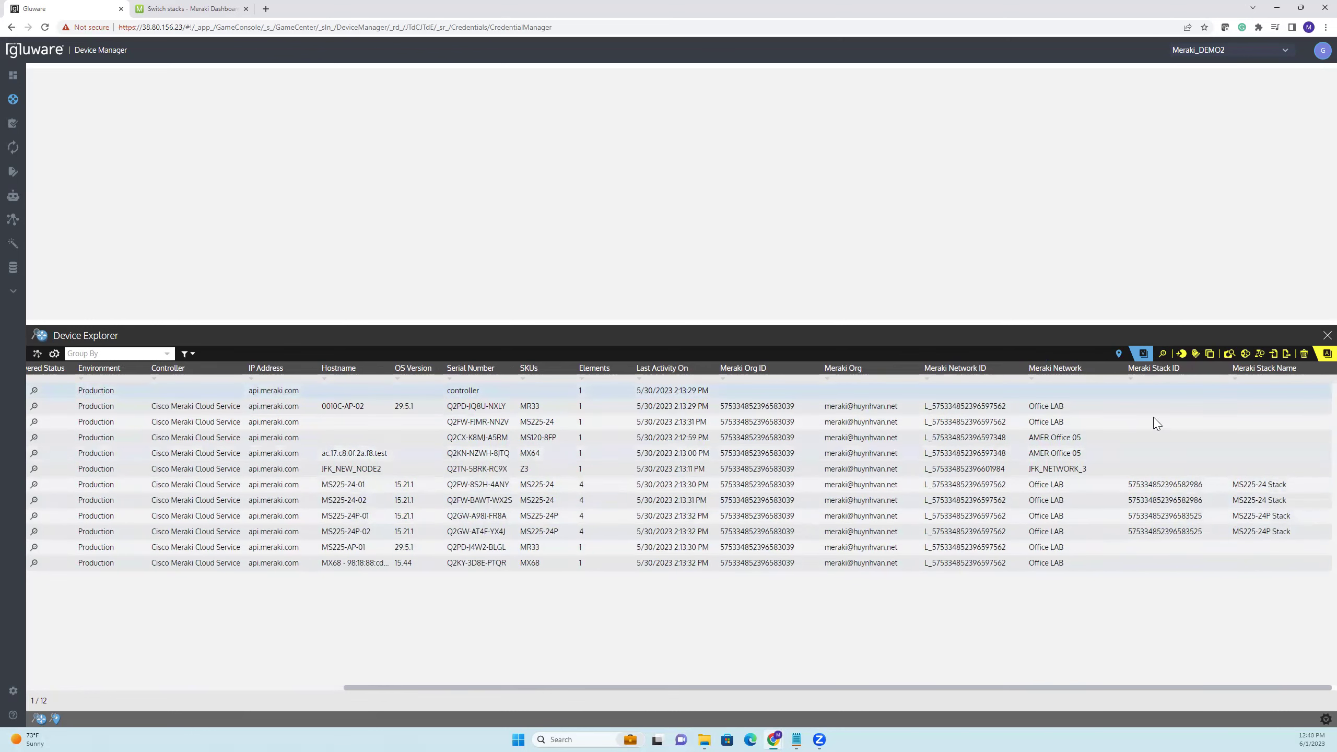
- Check which Meraki columns are enabled in the Device Explorer's column selection, leaving the selection as it is
click(55, 357)
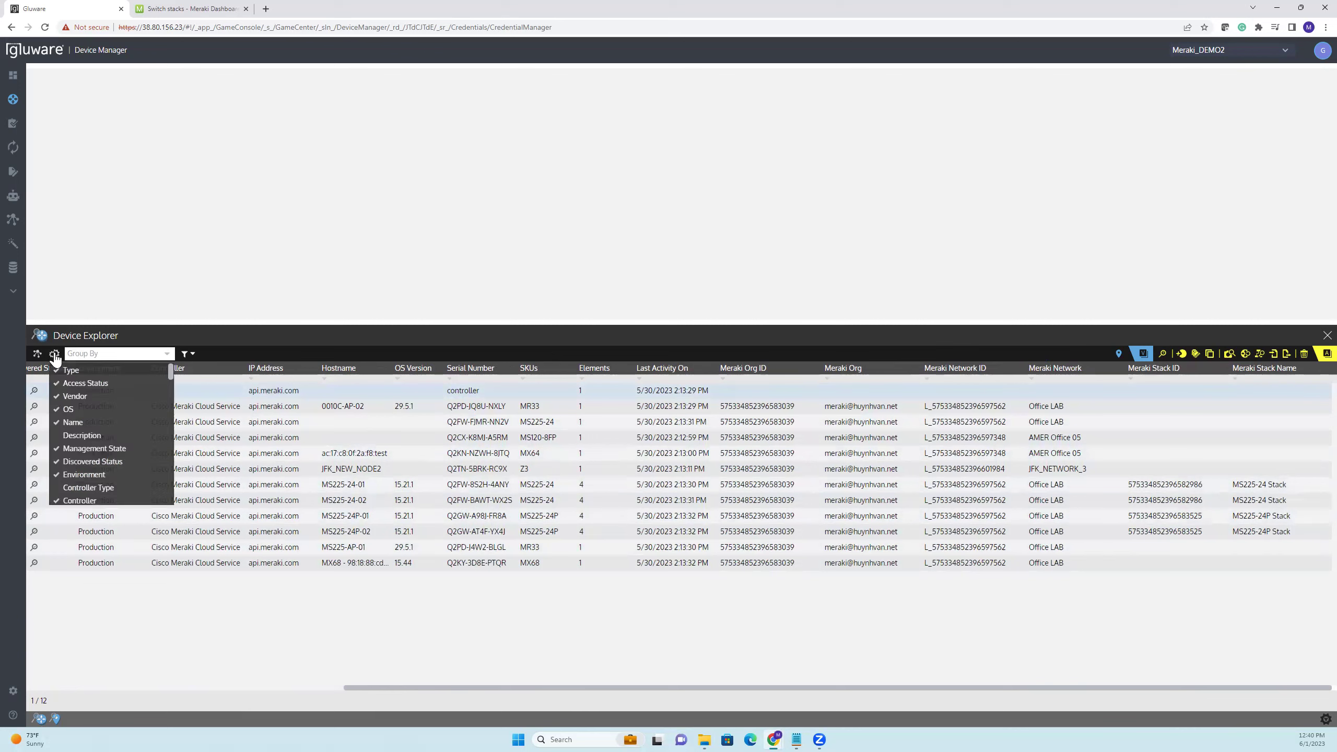
scroll(102, 477, down, 5)
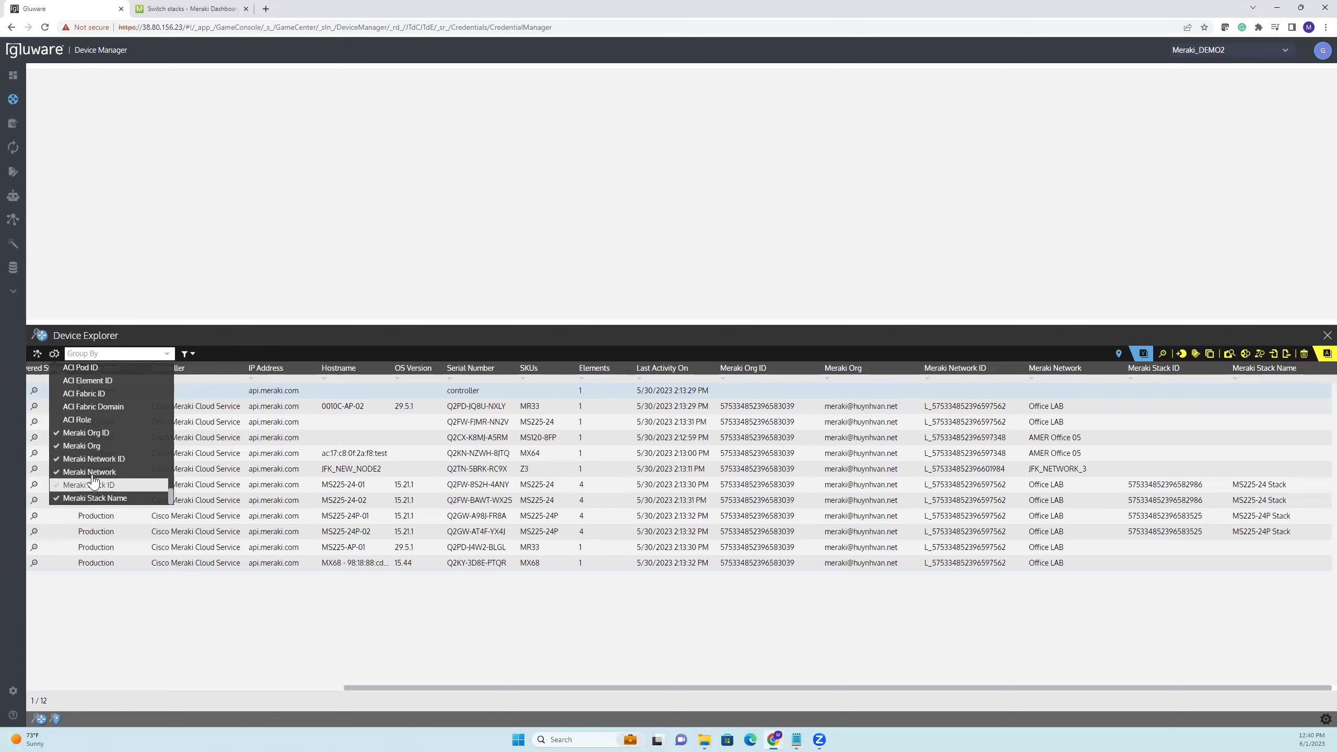
click(229, 335)
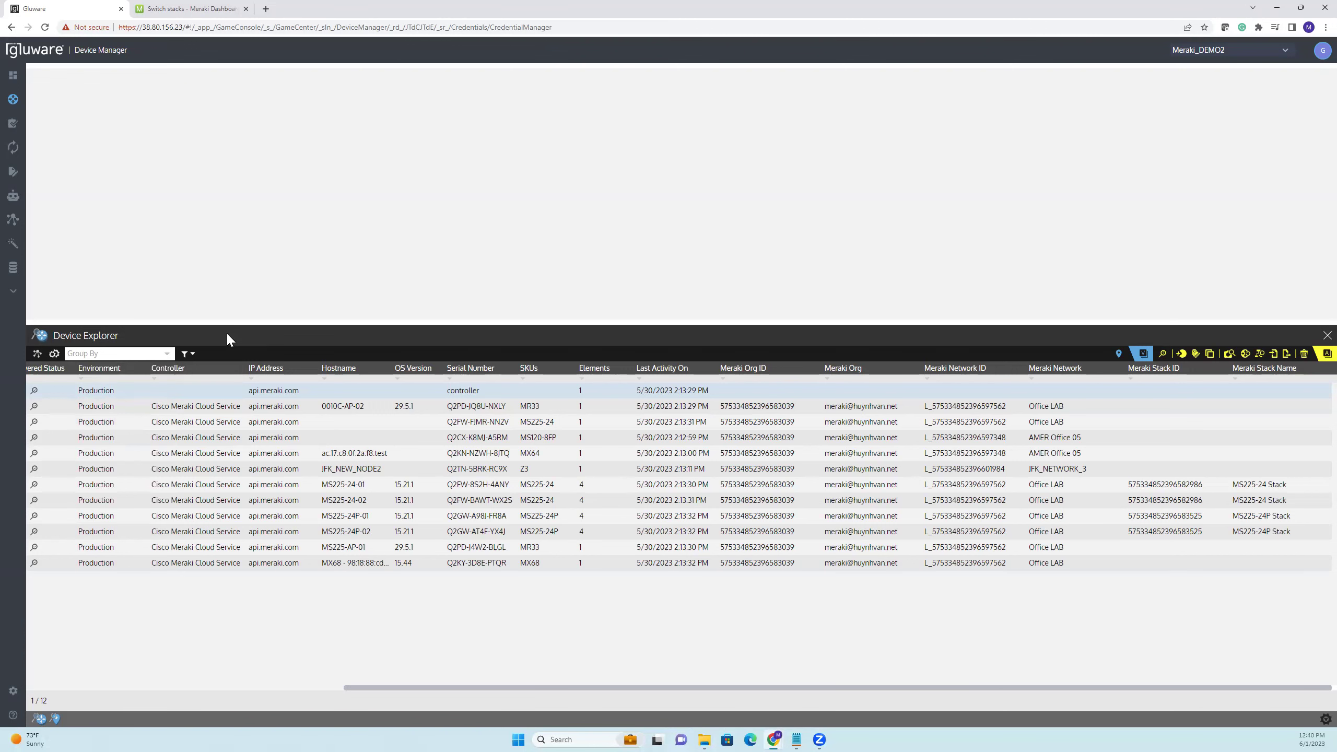
- Examine the Meraki custom fields and stack members in the MS225-24P-01 device details, then close them and enlarge the device list
double_click(222, 514)
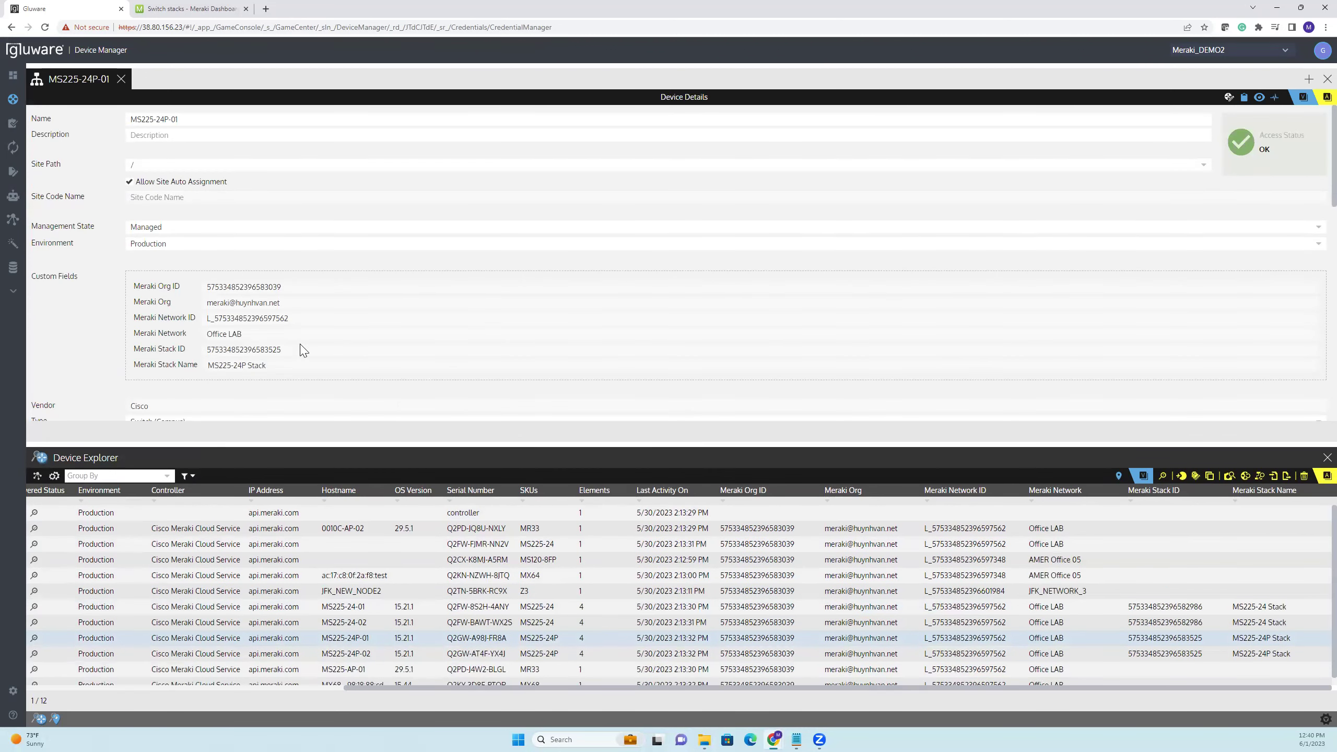
scroll(376, 279, down, 2)
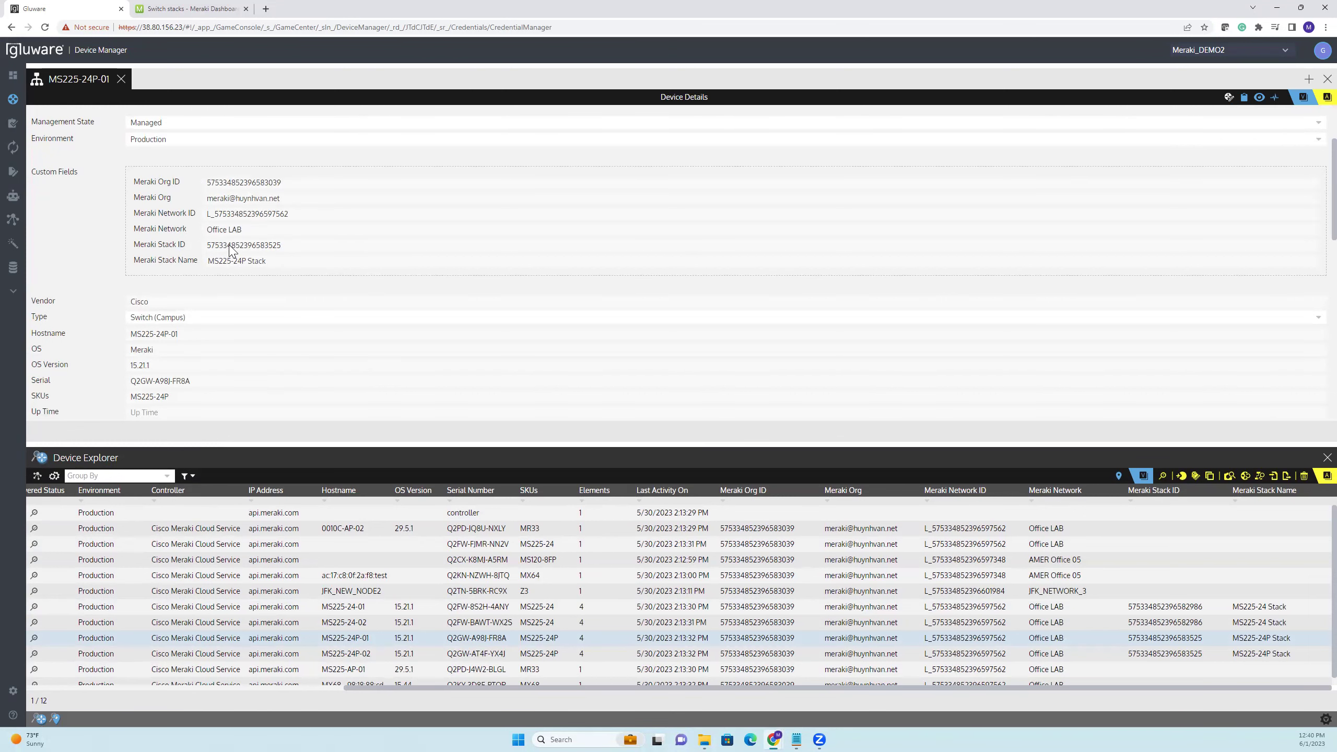
scroll(259, 279, down, 2)
scroll(258, 284, down, 3)
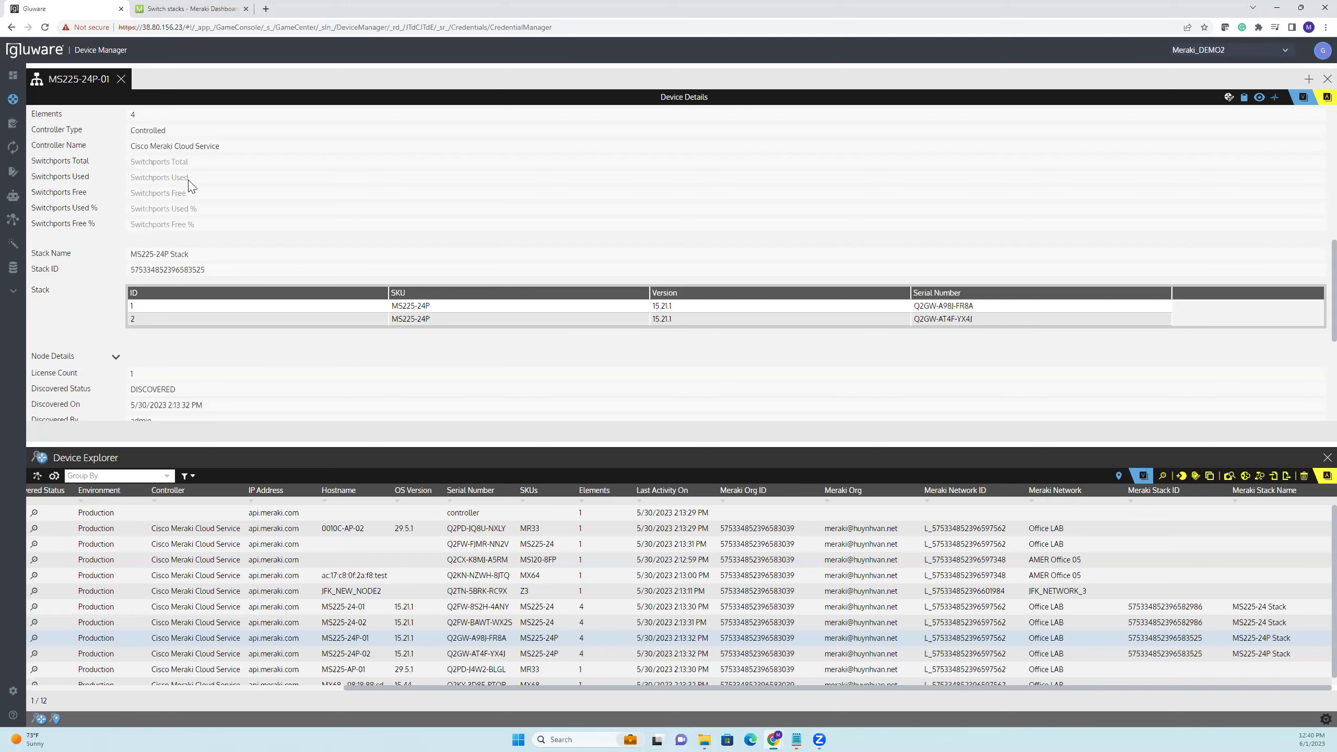
click(121, 79)
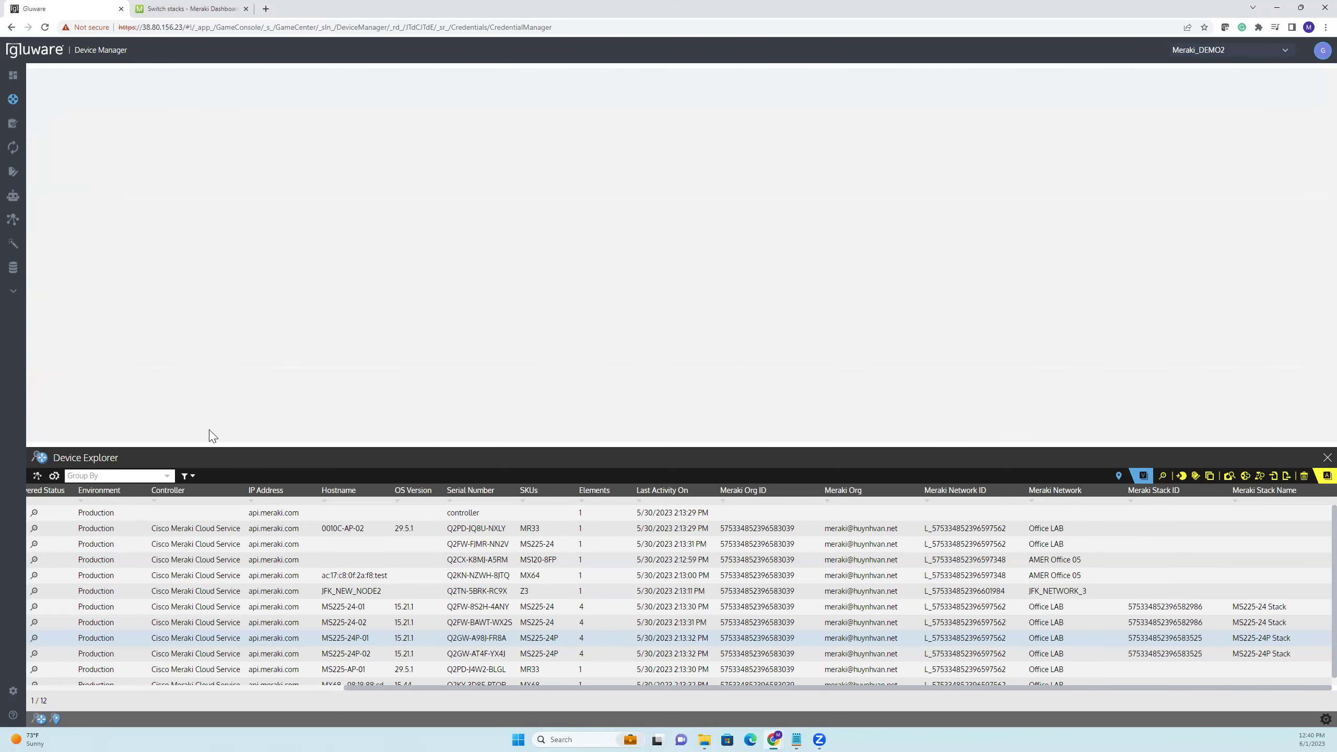
drag(201, 447, 206, 363)
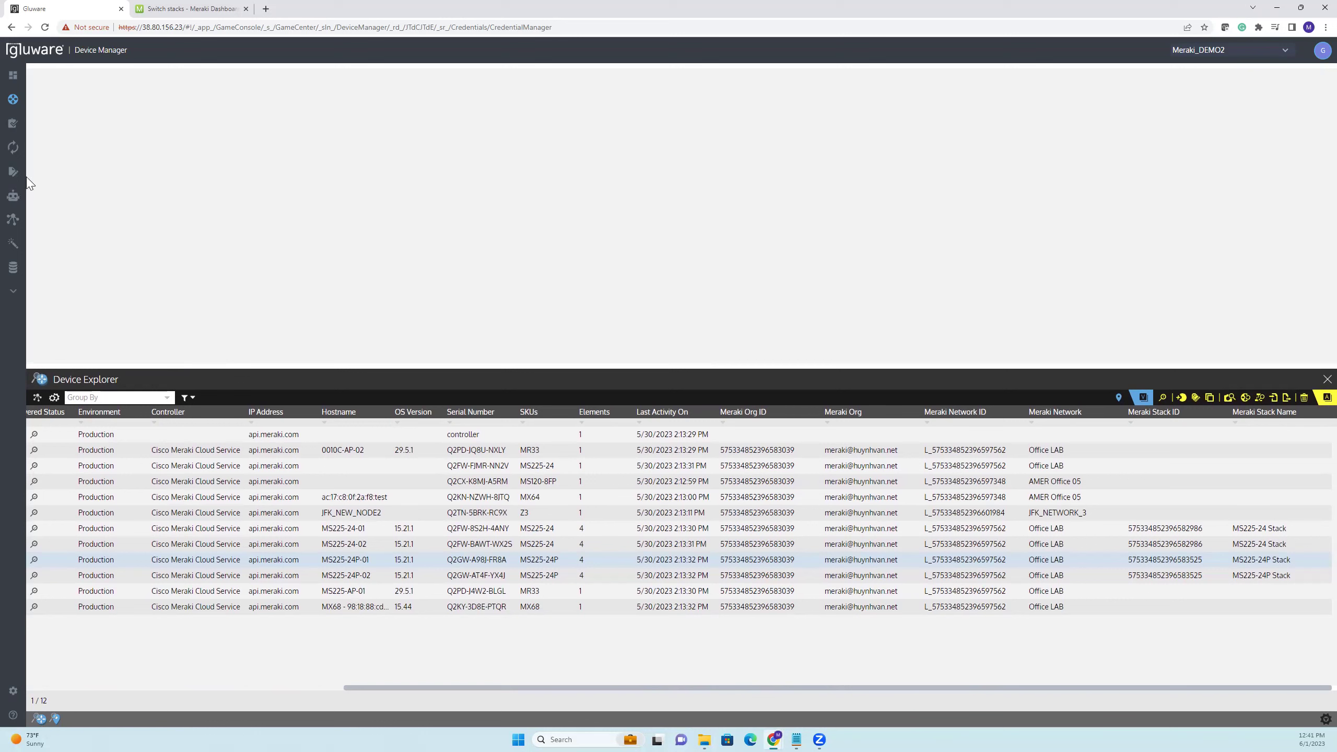
- Open the globals in Config Model Editor and change the listed type from Meraki Switch SVI Settings to Node
mouse_move(15, 179)
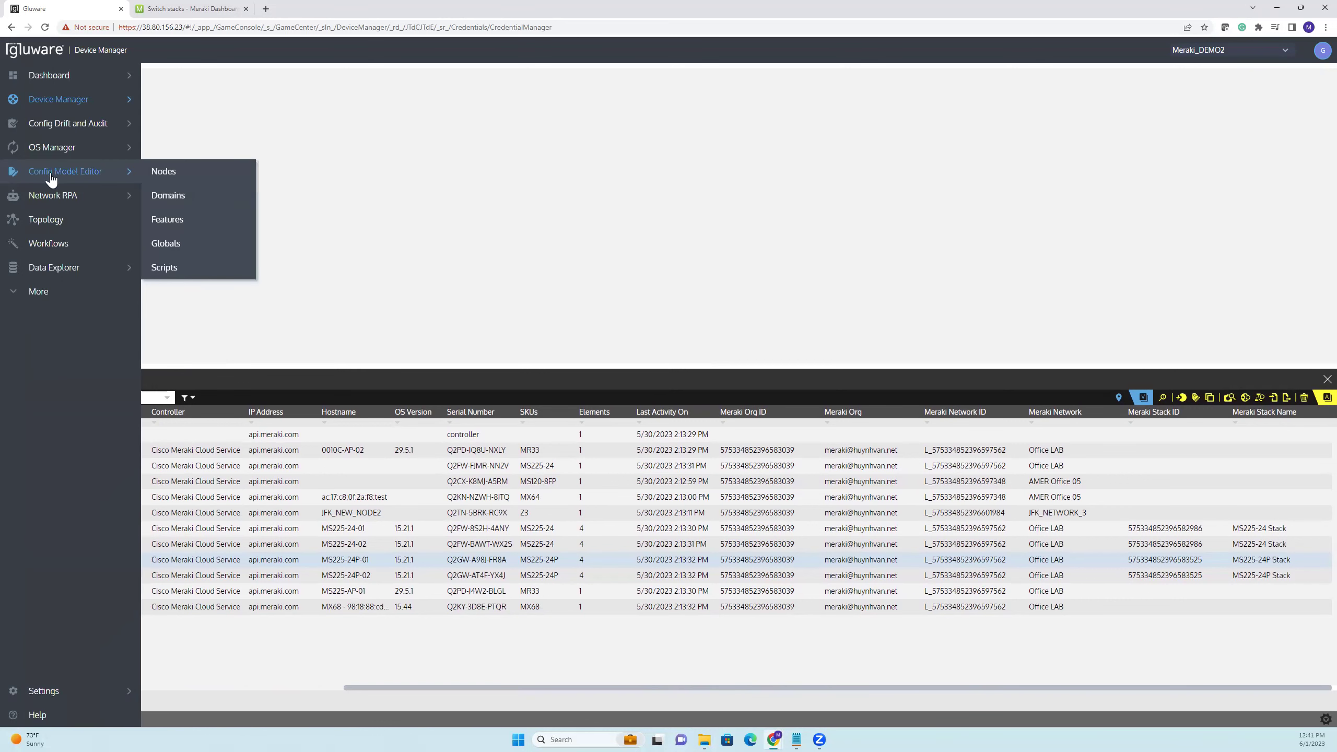
click(182, 240)
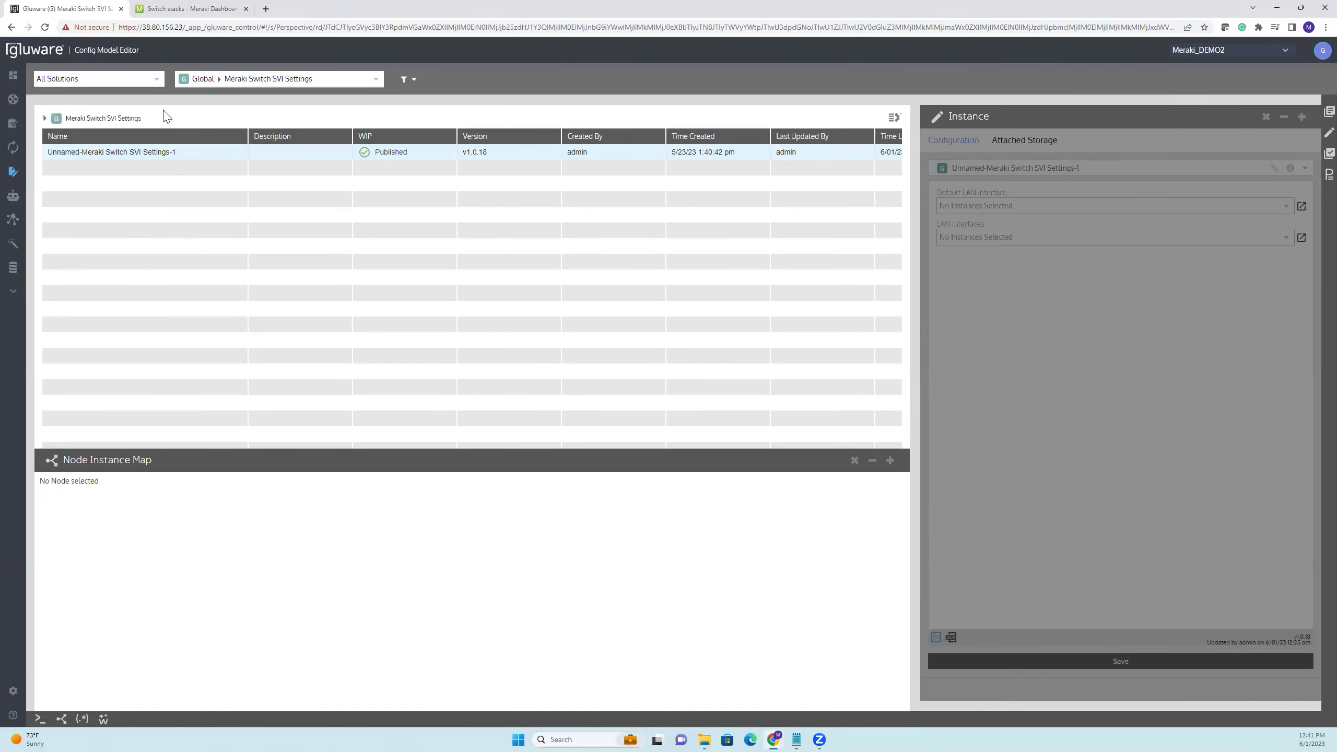
click(201, 86)
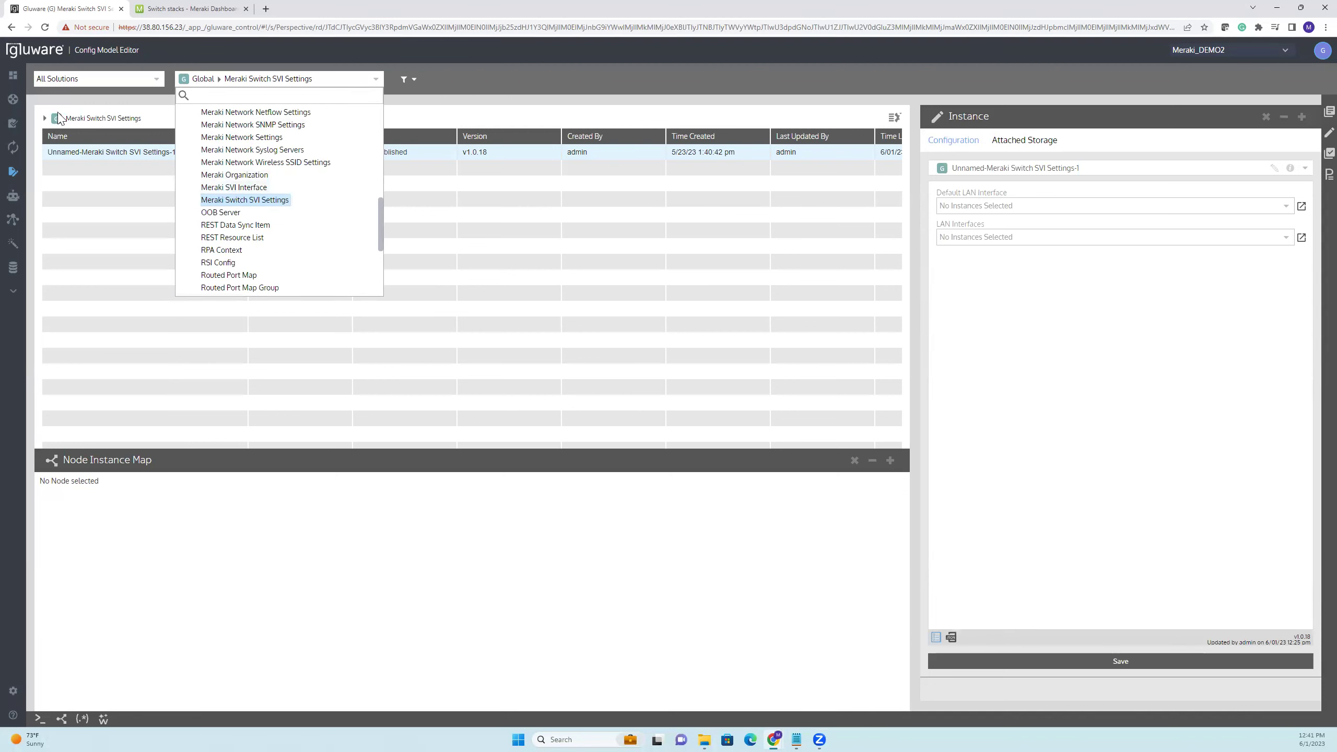
scroll(266, 178, up, 1)
scroll(264, 174, up, 10)
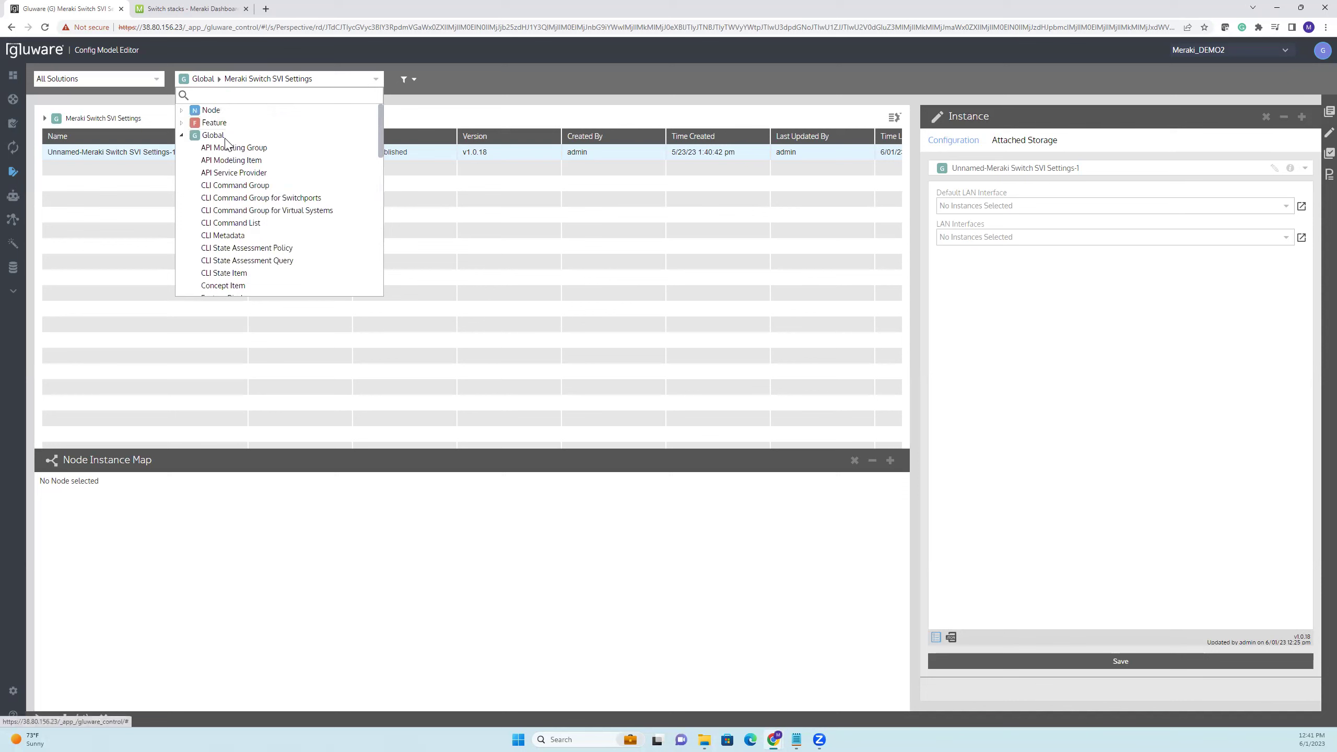
click(211, 111)
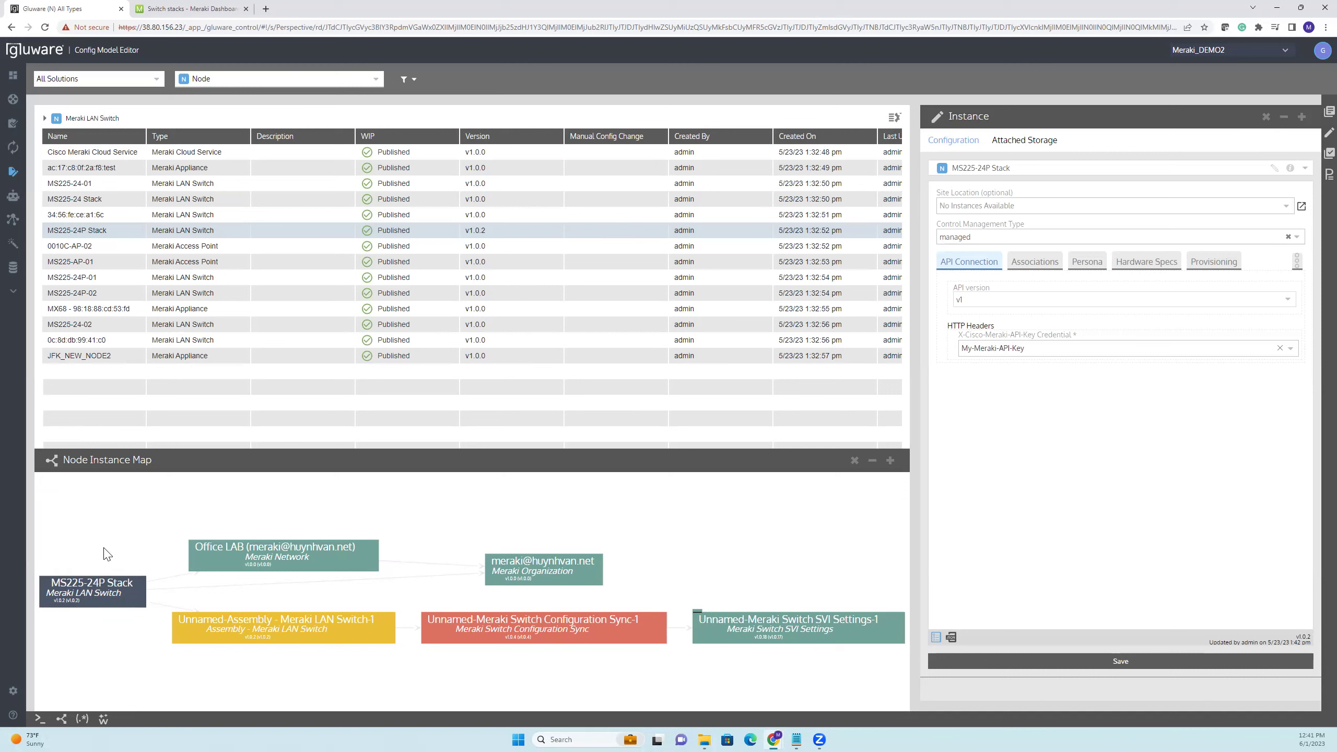
- Enlarge the MS225-24P Stack's instance map and open its Meraki Switch Configuration Sync feature to view the settings
drag(401, 447, 392, 405)
mouse_move(143, 466)
mouse_down()
mouse_move(176, 469)
mouse_move(154, 475)
mouse_up()
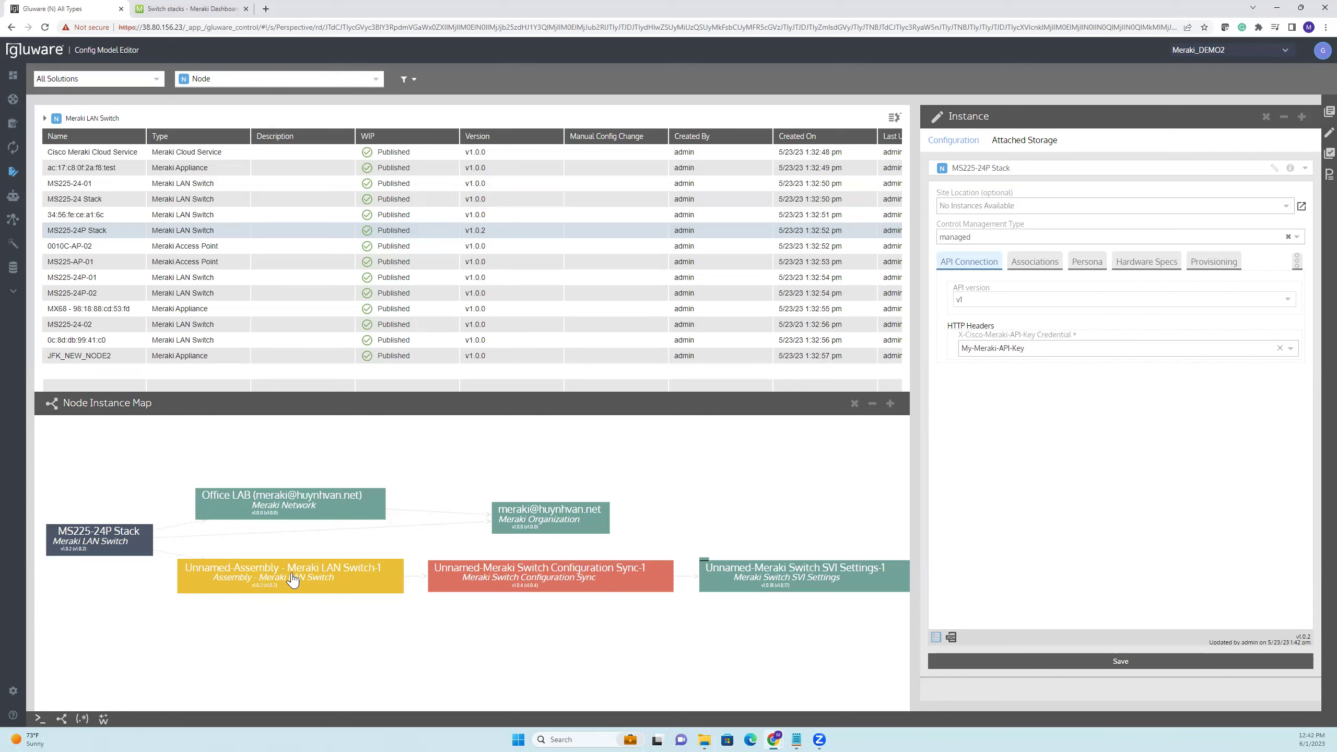
click(637, 581)
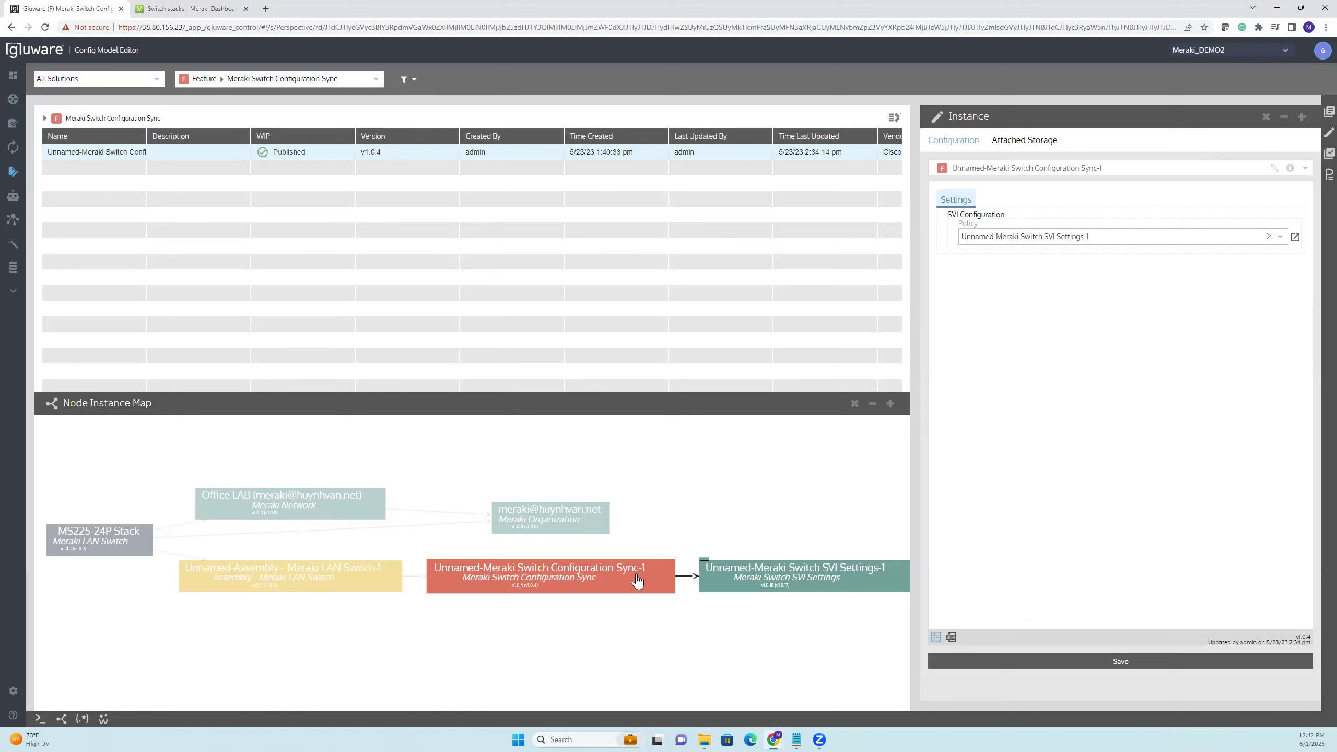
click(636, 580)
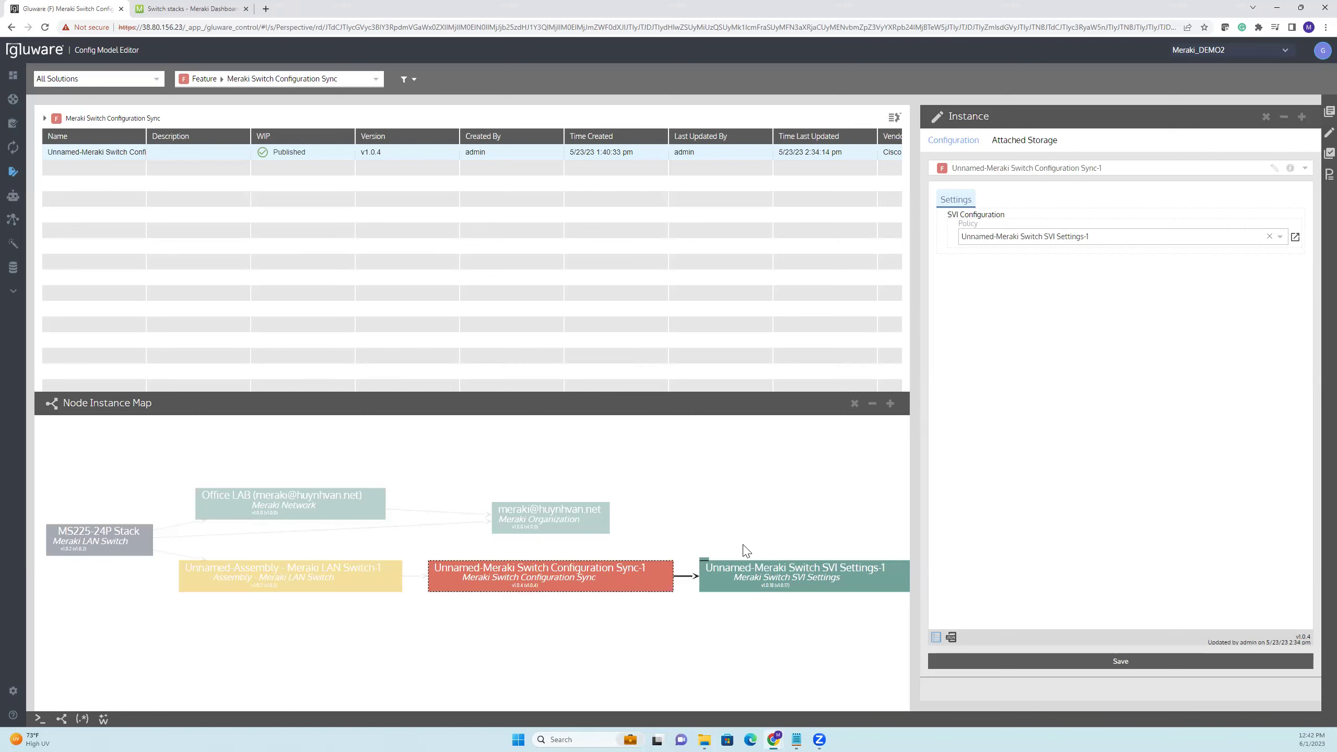
- Switch to the Meraki Dashboard and check the Routing & DHCP page of the Office LAB network for configured interfaces
click(177, 8)
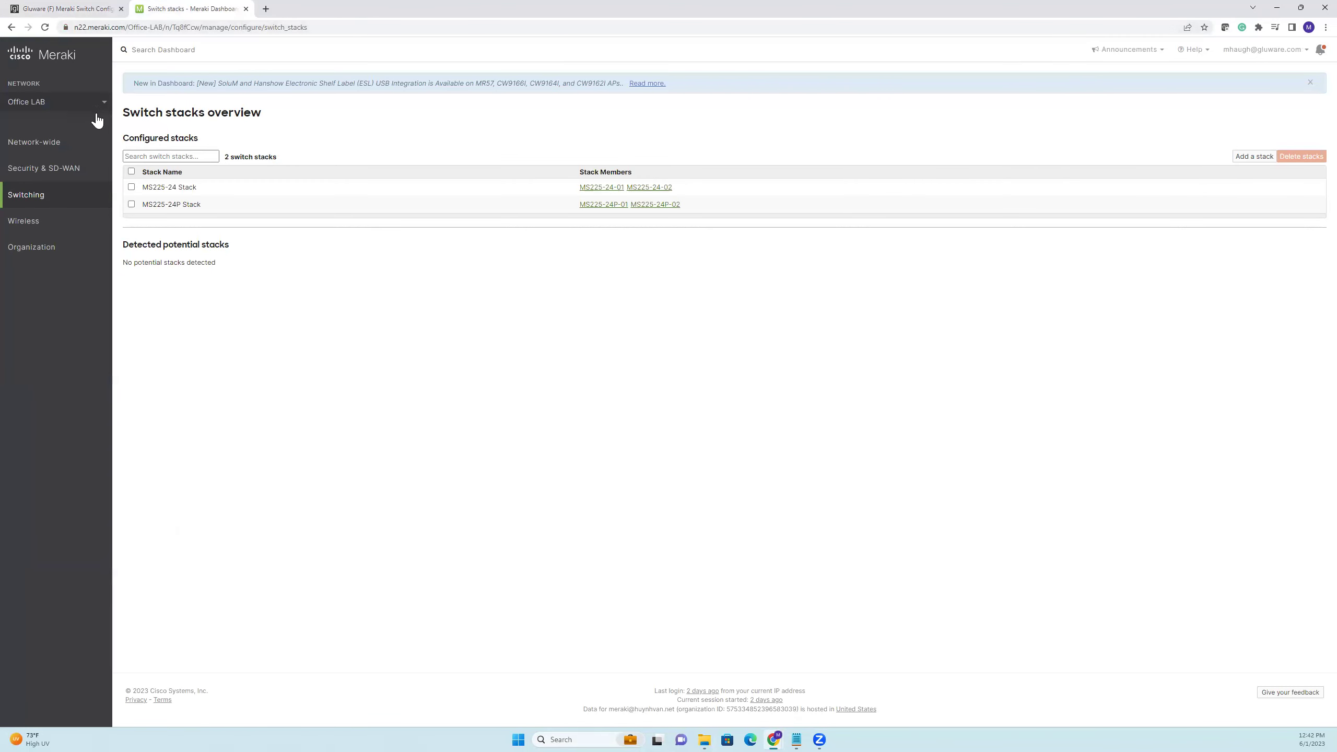
mouse_move(38, 190)
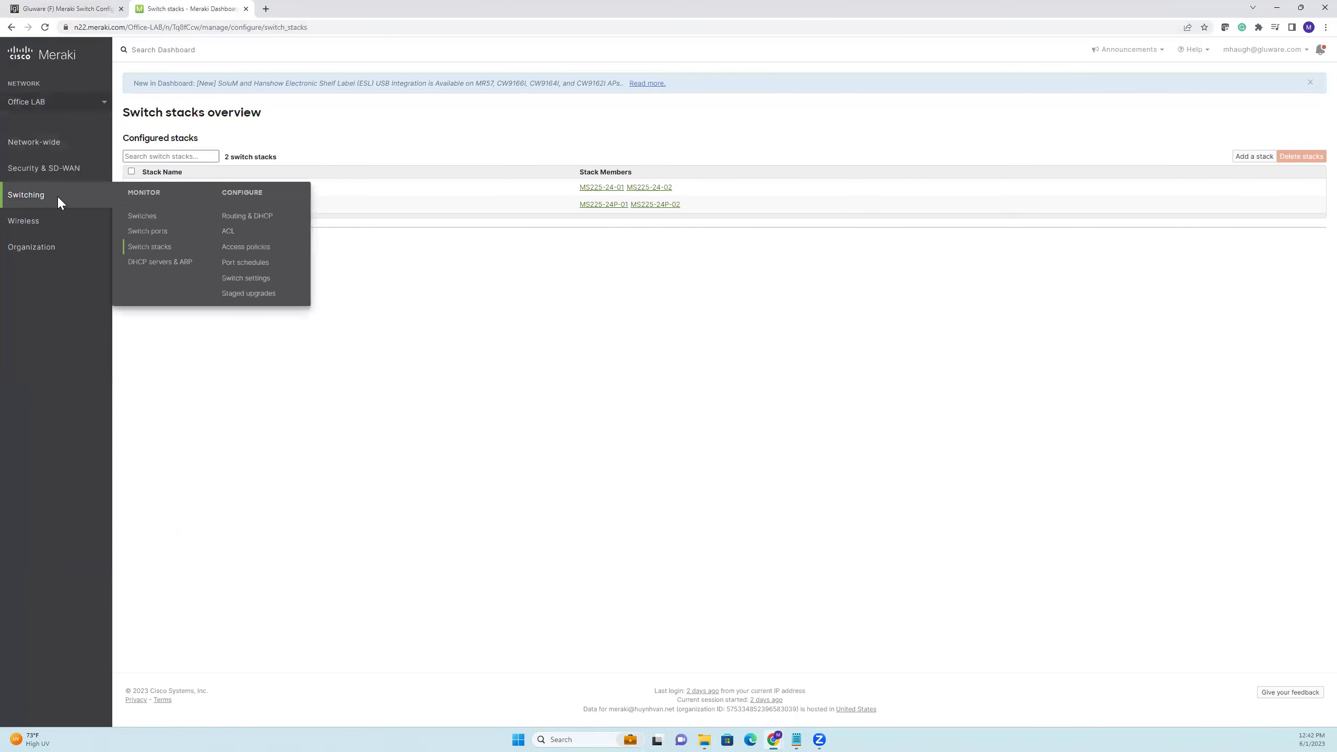
click(260, 216)
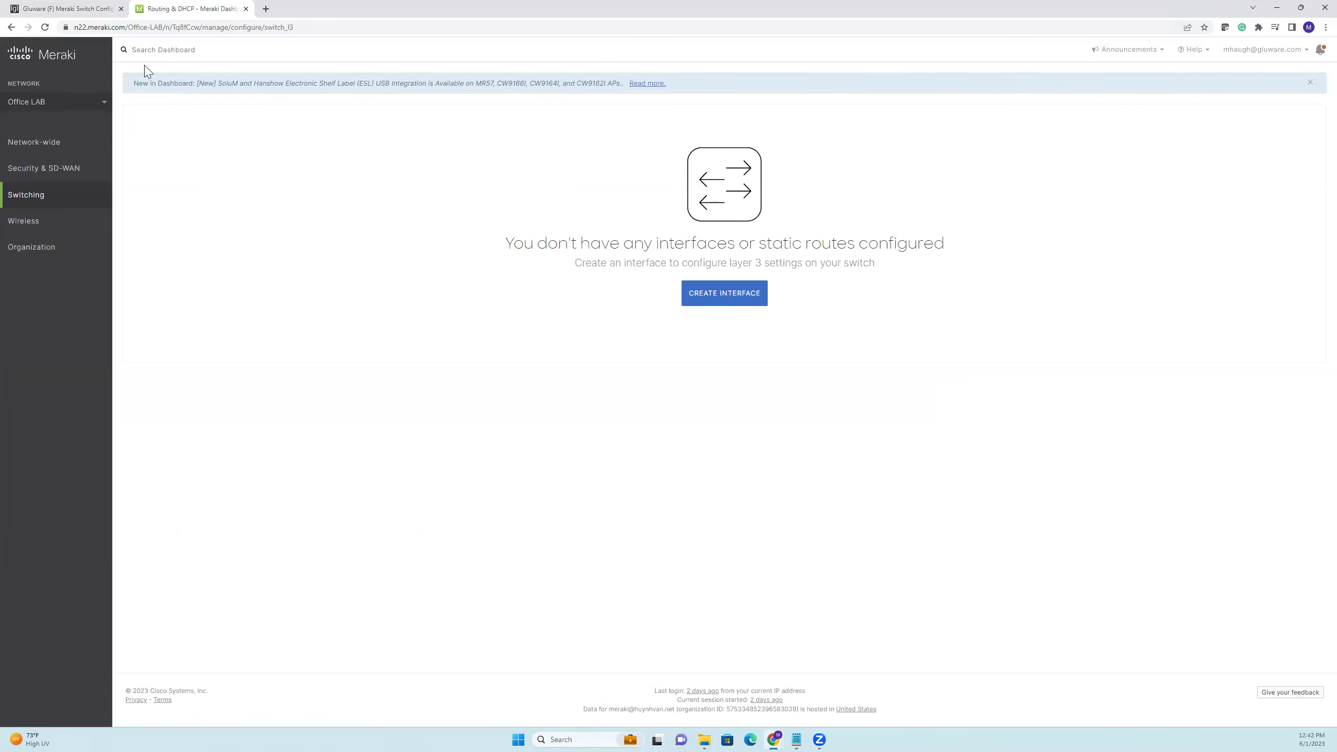
- Back in Gluware, set the Meraki Switch SVI Settings' default LAN interface to VLAN401 and LAN interfaces to VLAN402, then save
click(83, 10)
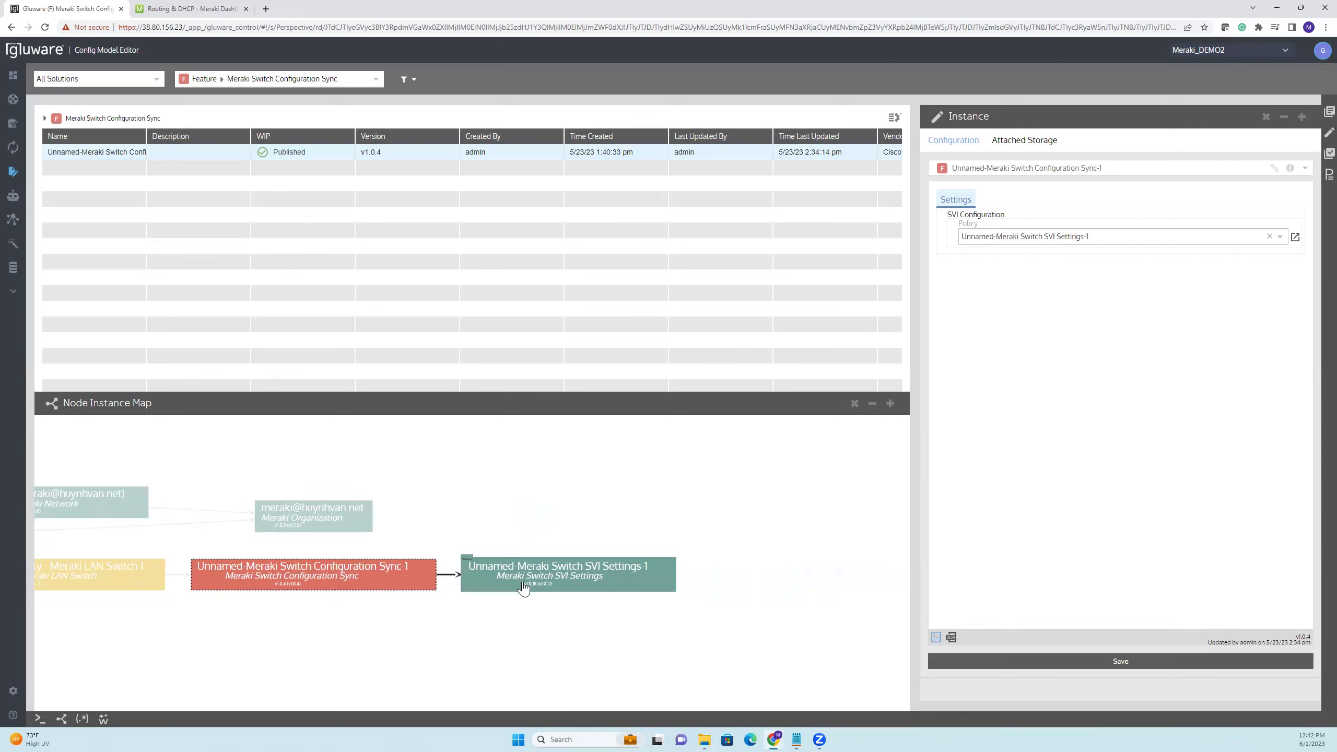
click(524, 574)
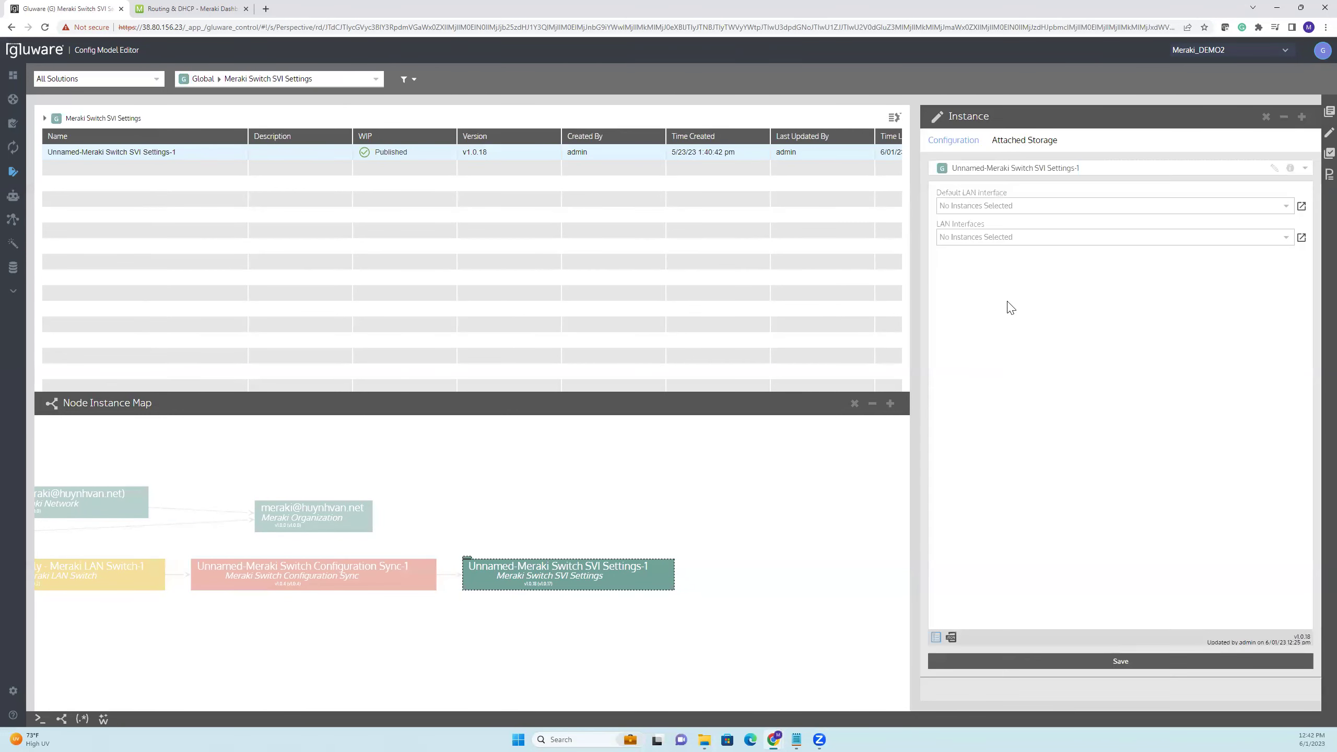
click(1284, 208)
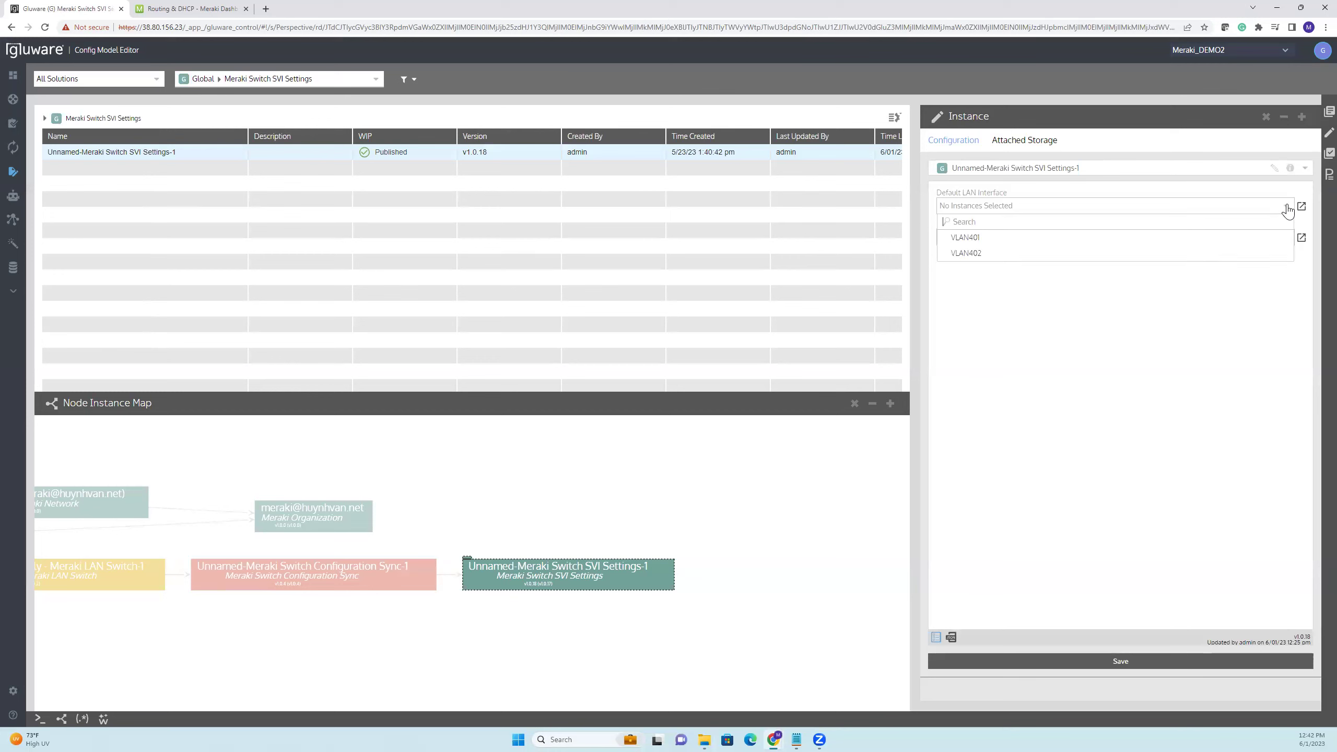
click(987, 238)
click(985, 235)
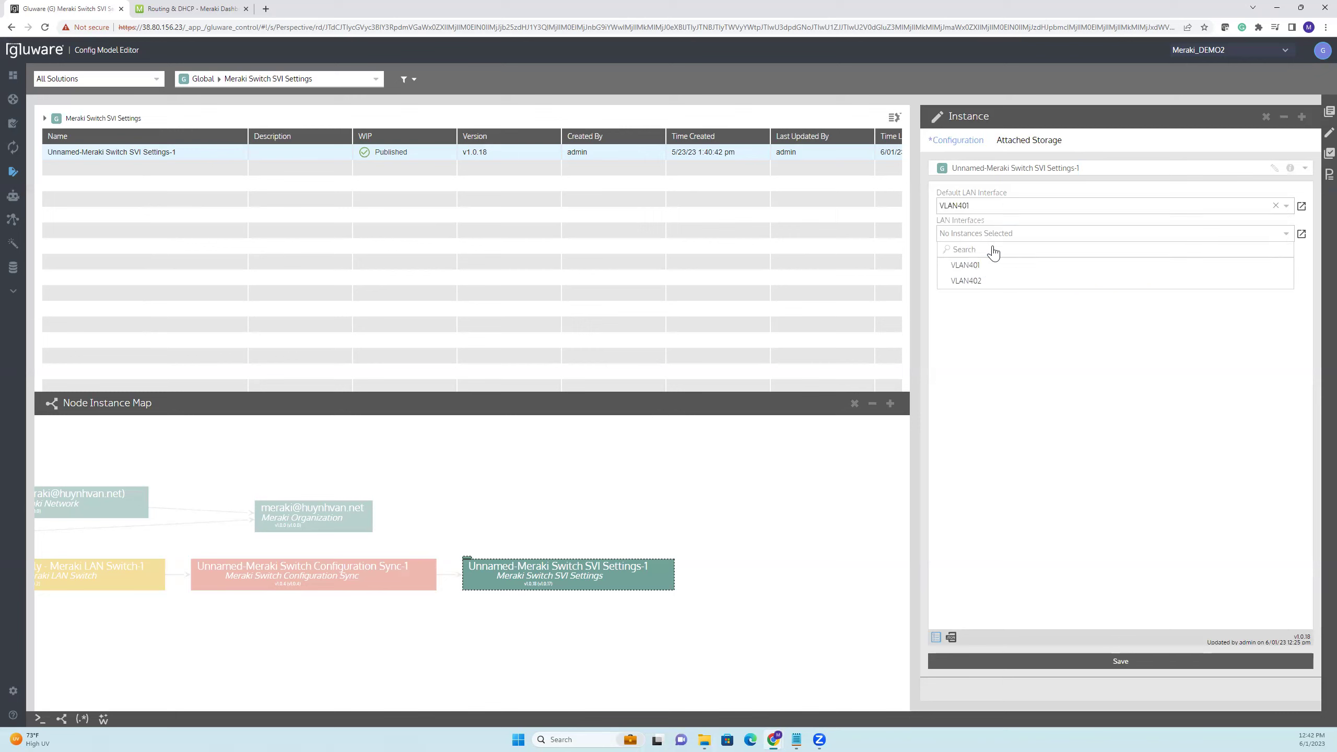
click(976, 281)
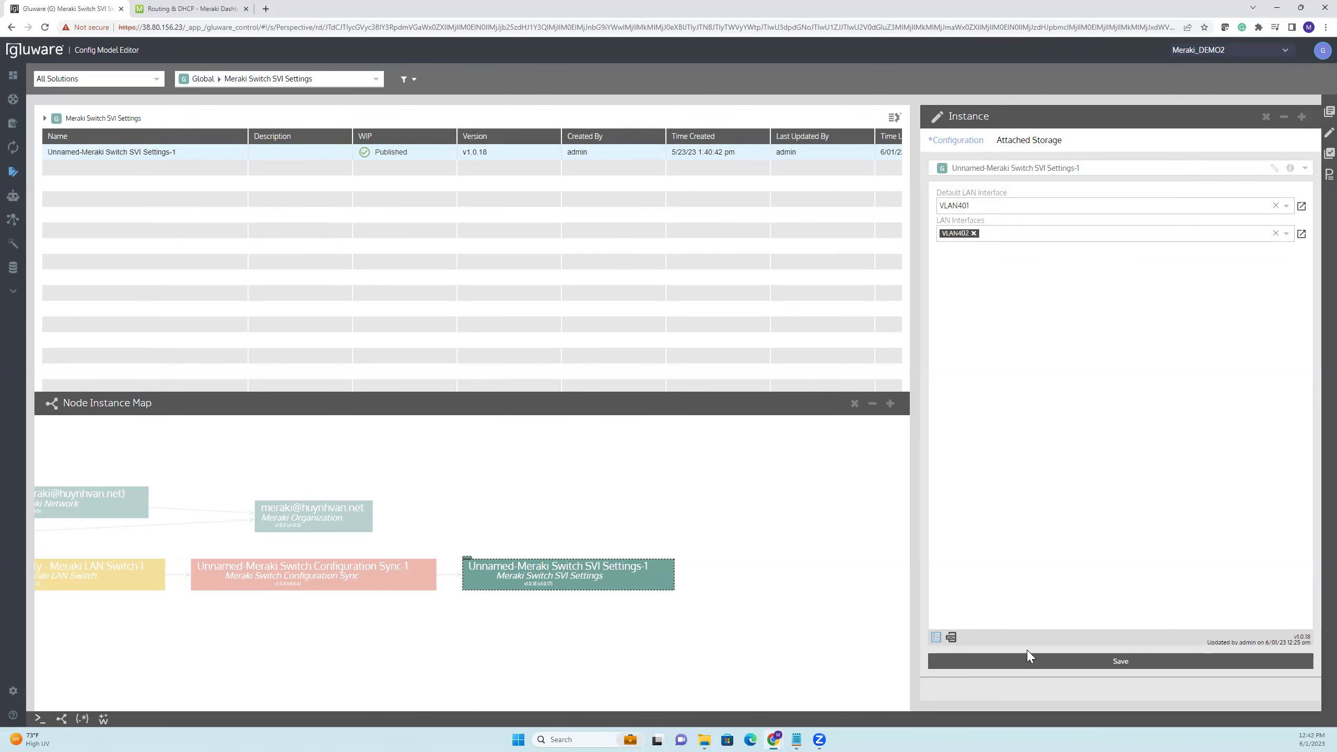
click(1014, 661)
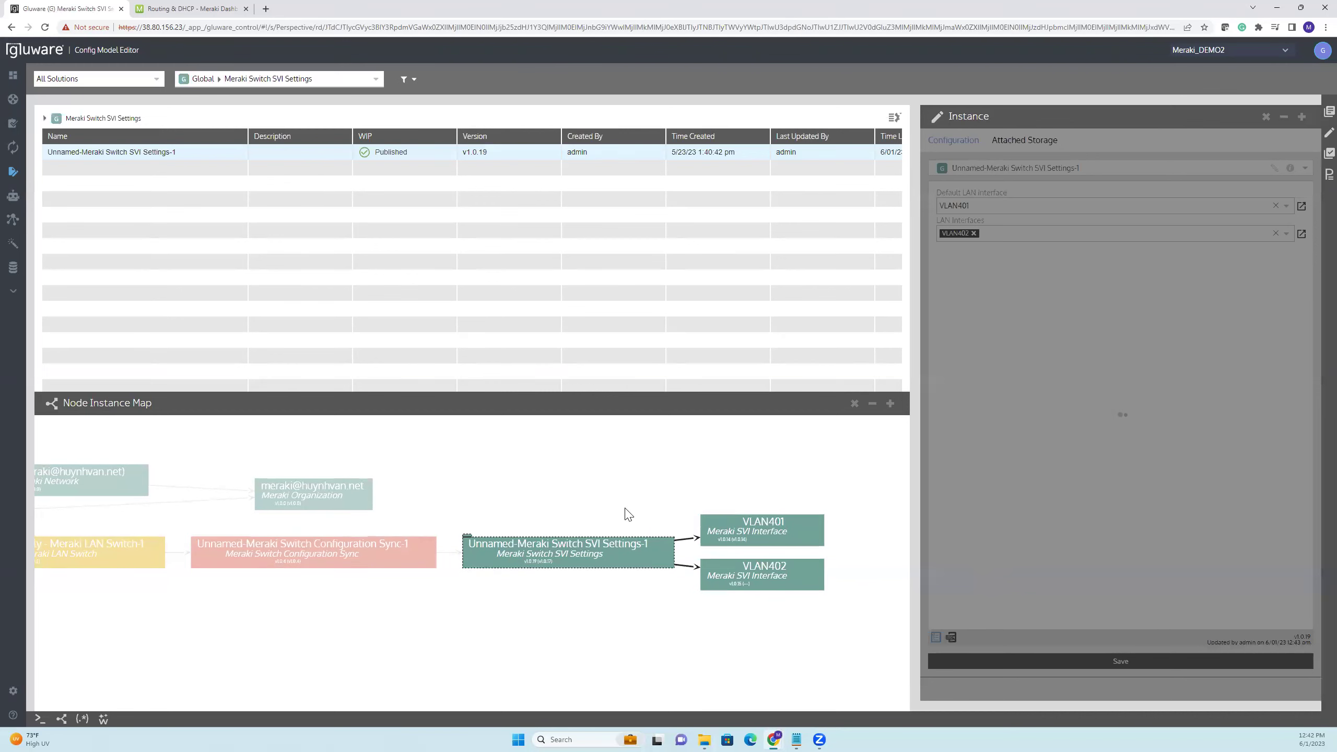
- Review the VLAN401 and VLAN402 SVI interface settings from the instance map, then return to the parent Meraki Switch SVI Settings
click(771, 529)
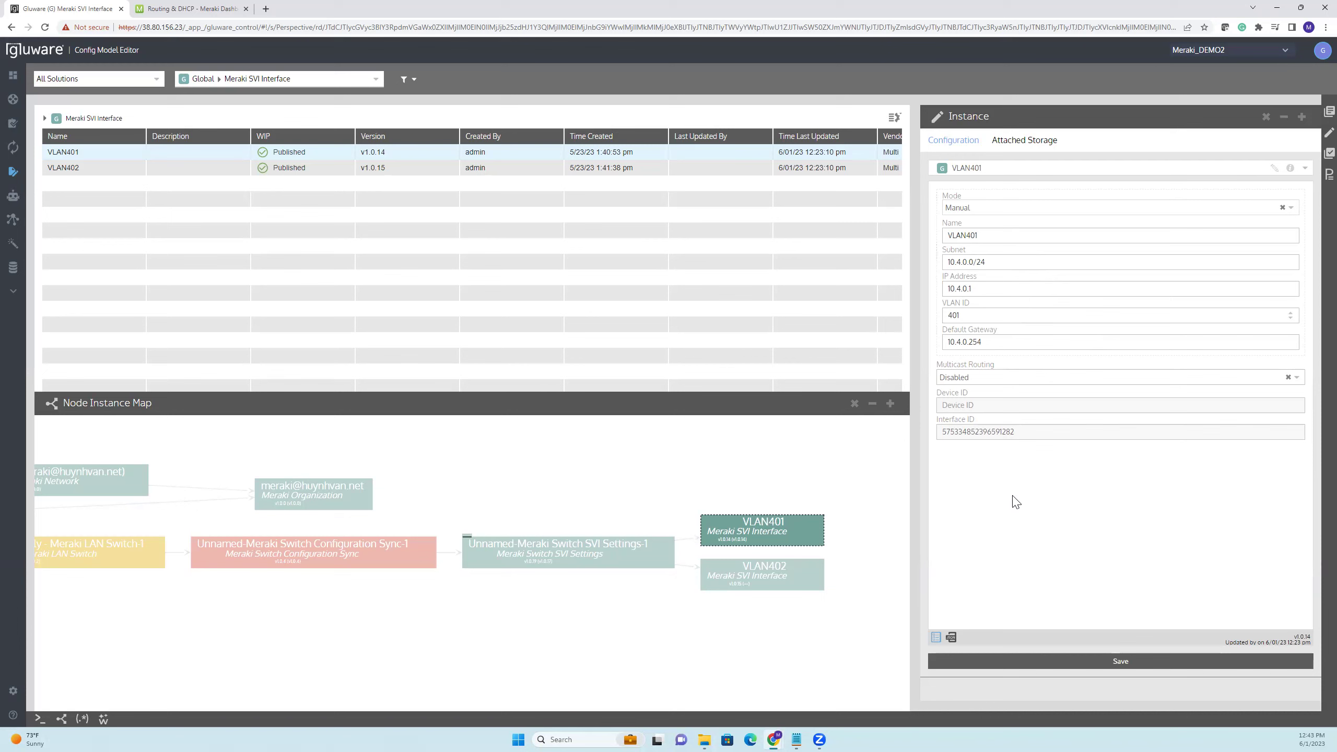
click(774, 578)
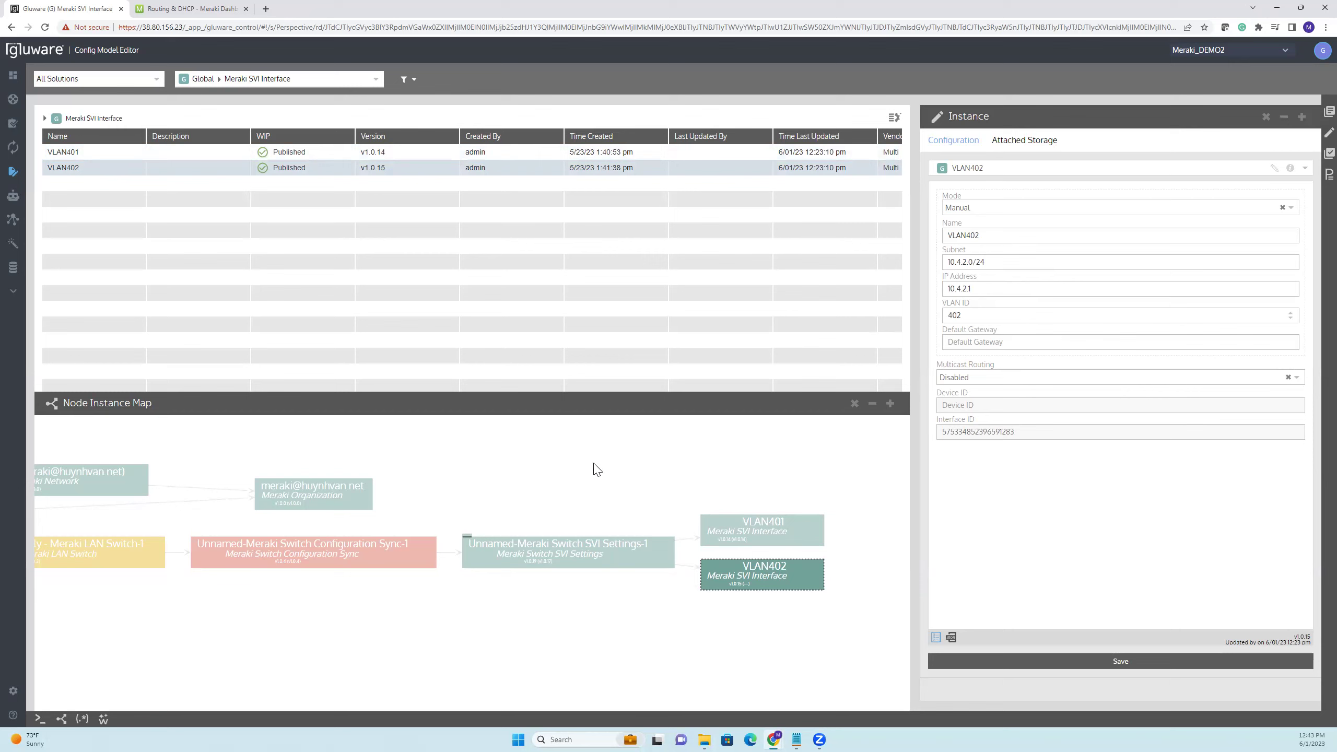
click(575, 547)
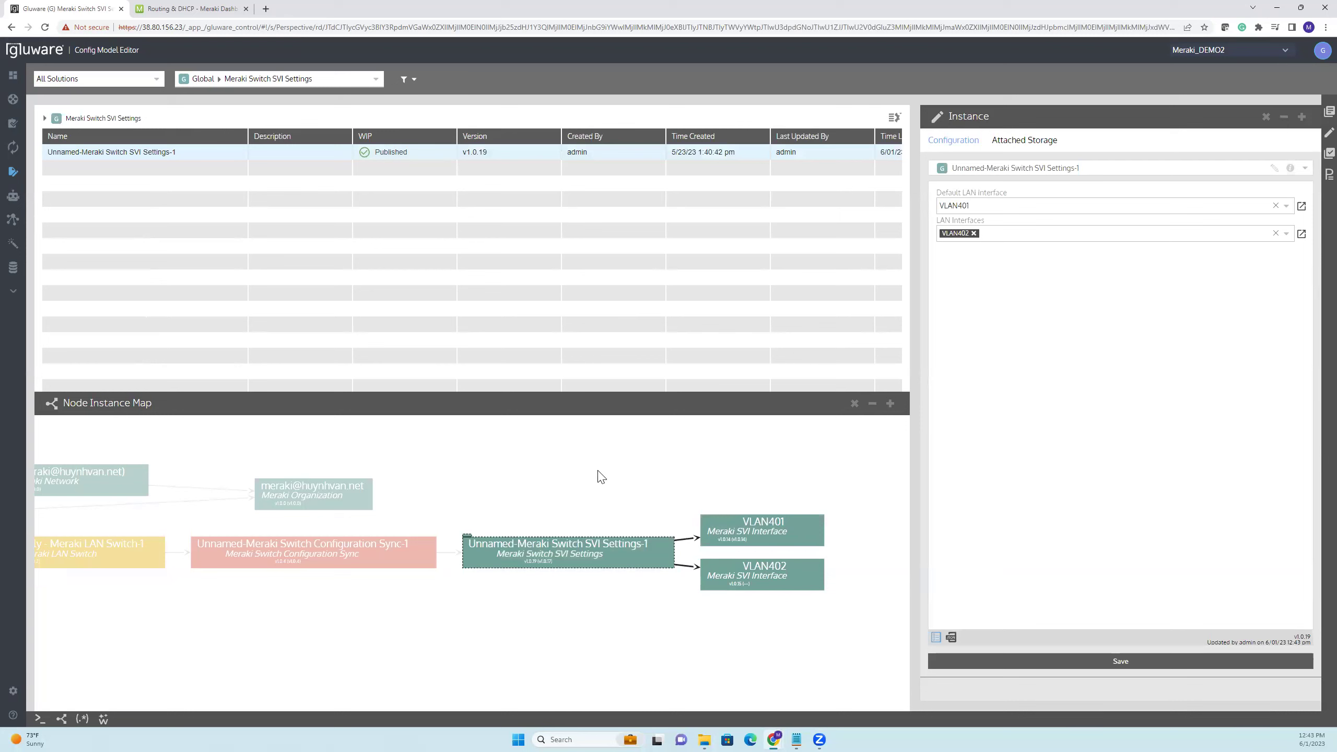
- Select the MS225-24P Stack node for provisioning and run the action without a provisioning name or log comment
click(1319, 156)
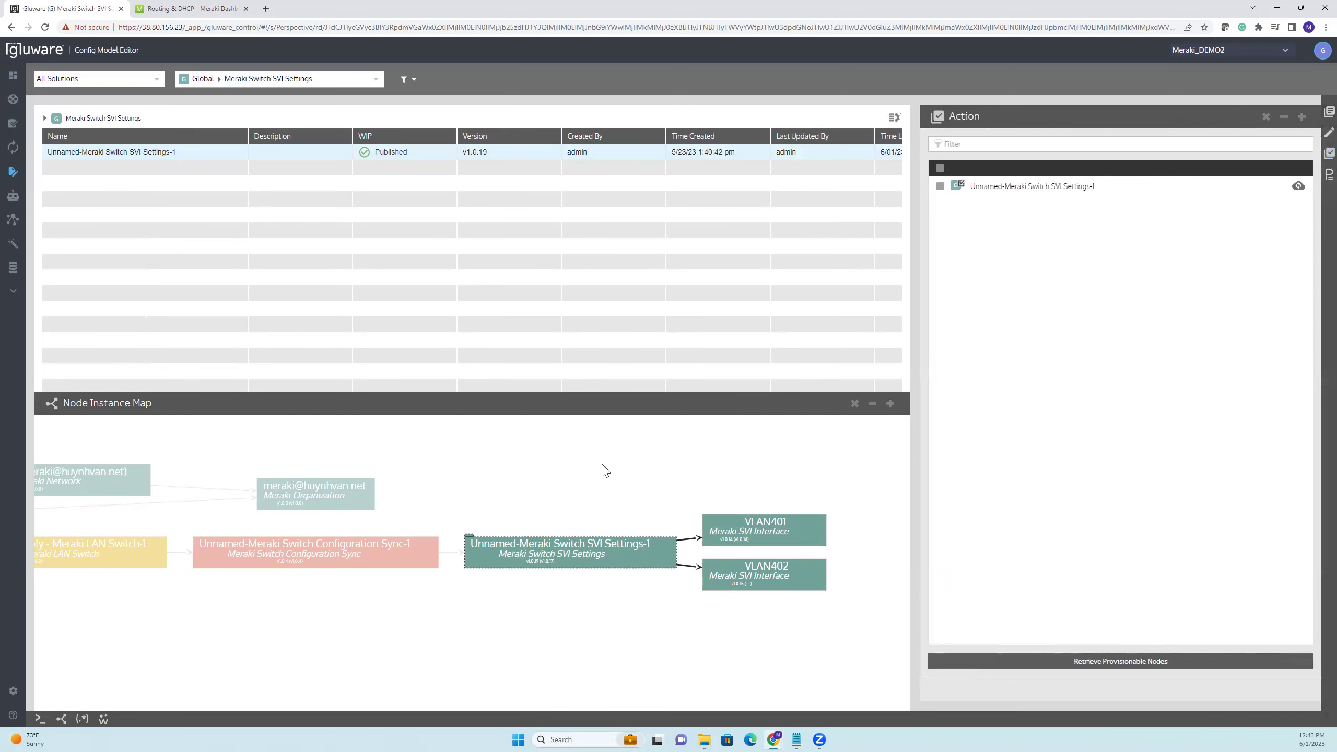
click(129, 502)
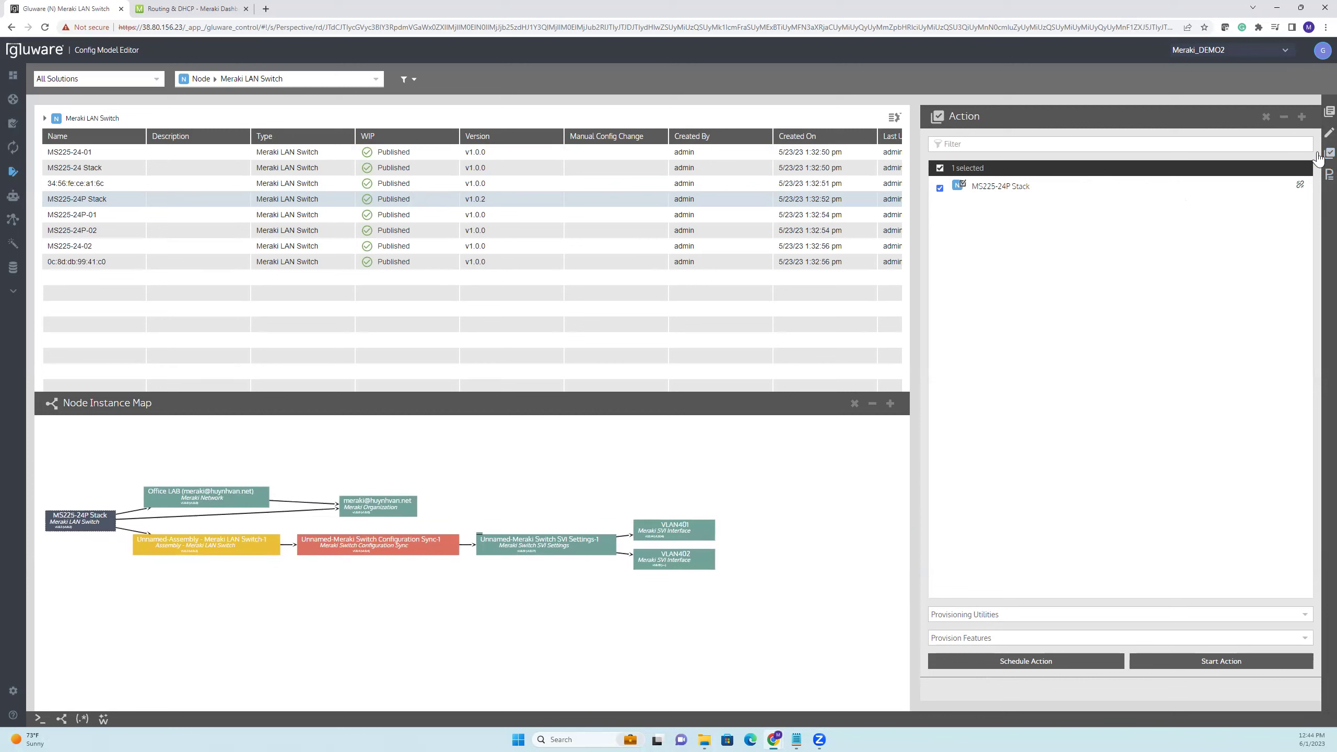
click(1198, 665)
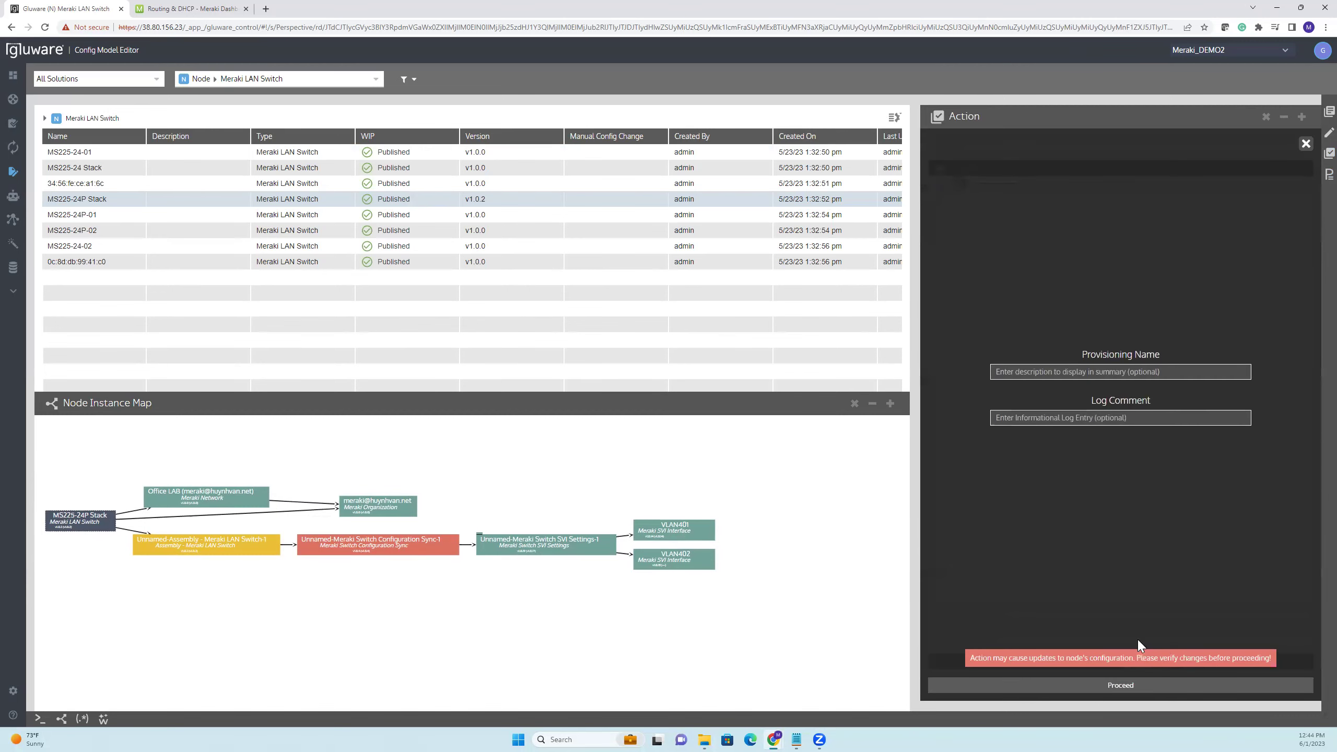
click(1126, 687)
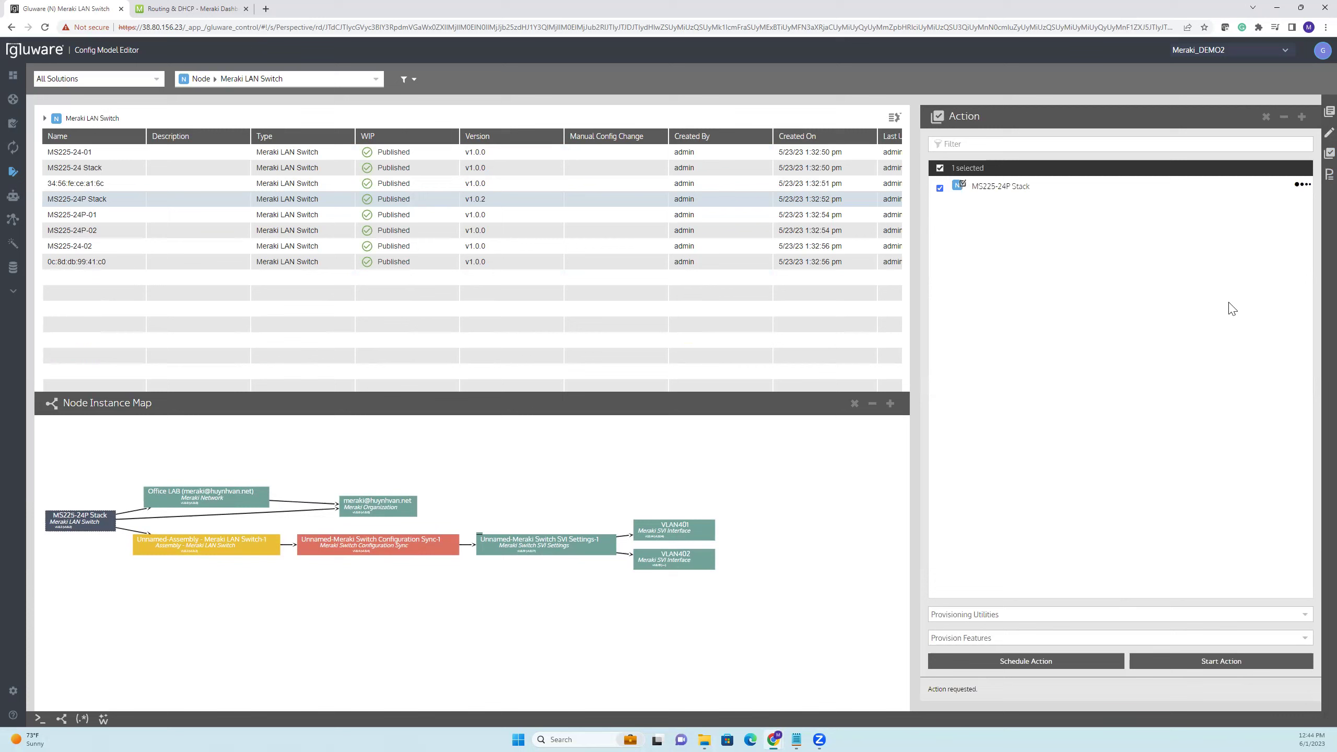
- Examine the event log of the stack's 6/01/23 12:44 pm provisioning run and check its feature provisioning status in the enlarged node list
click(1320, 177)
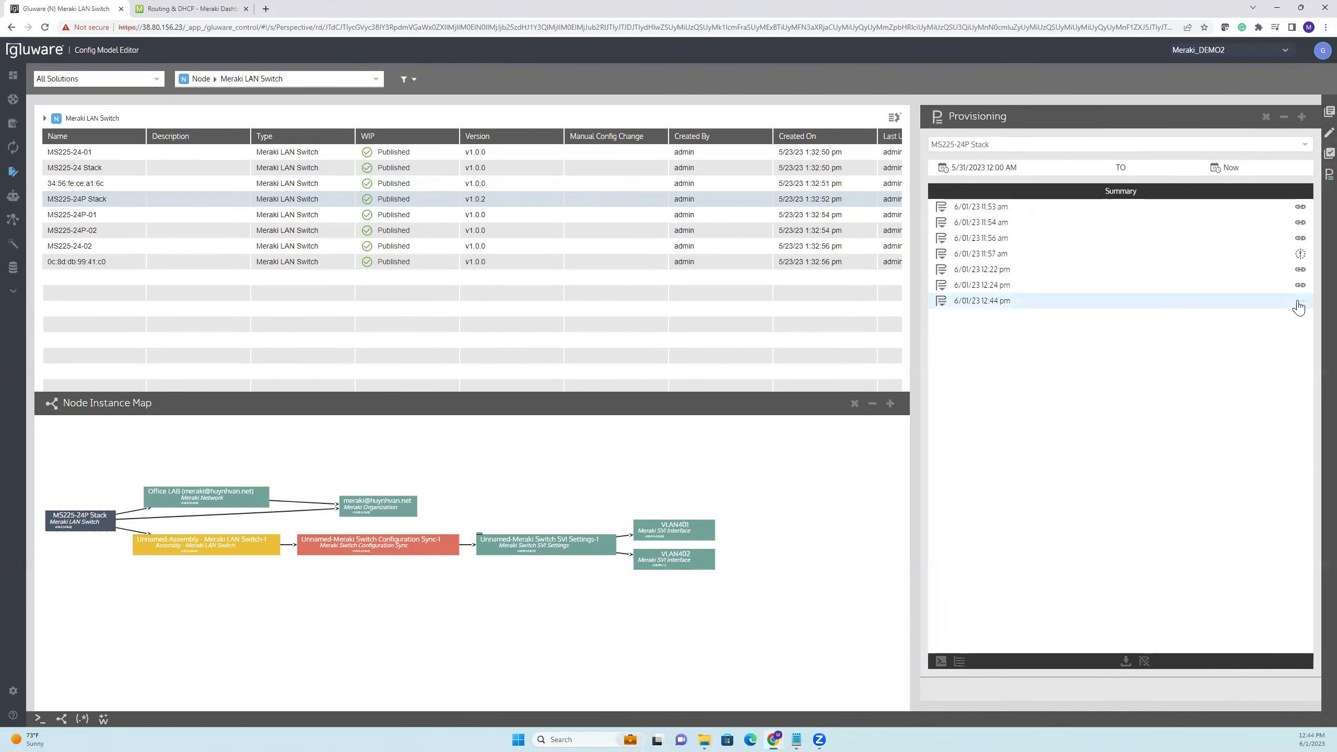
click(1298, 303)
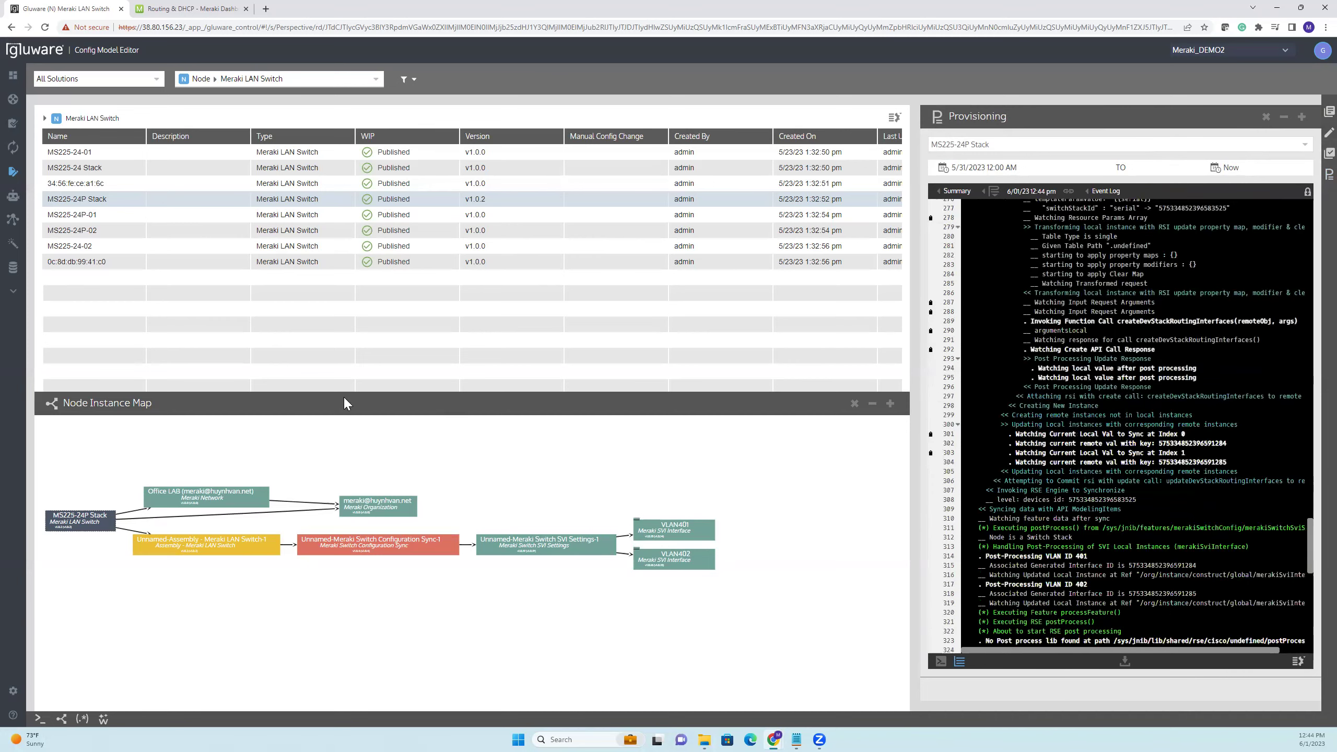
drag(341, 390, 141, 458)
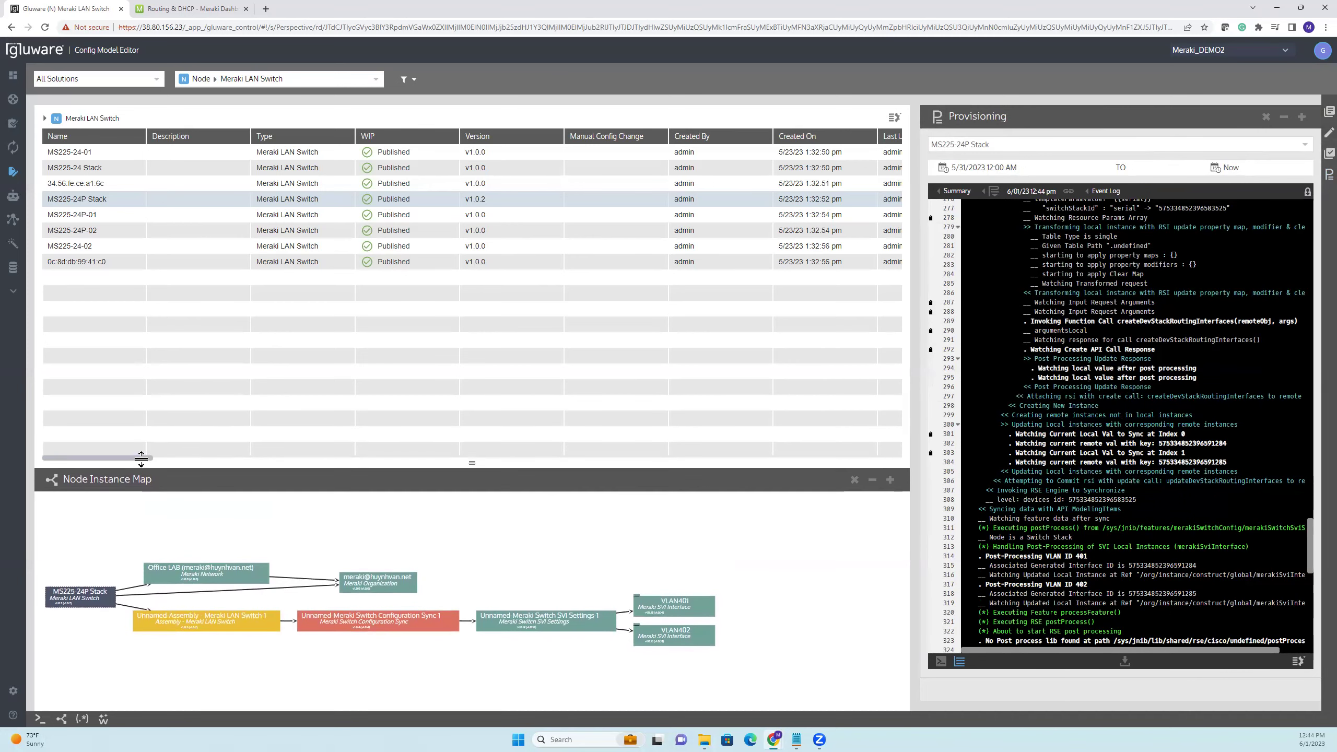
click(514, 457)
scroll(688, 470, right, 3)
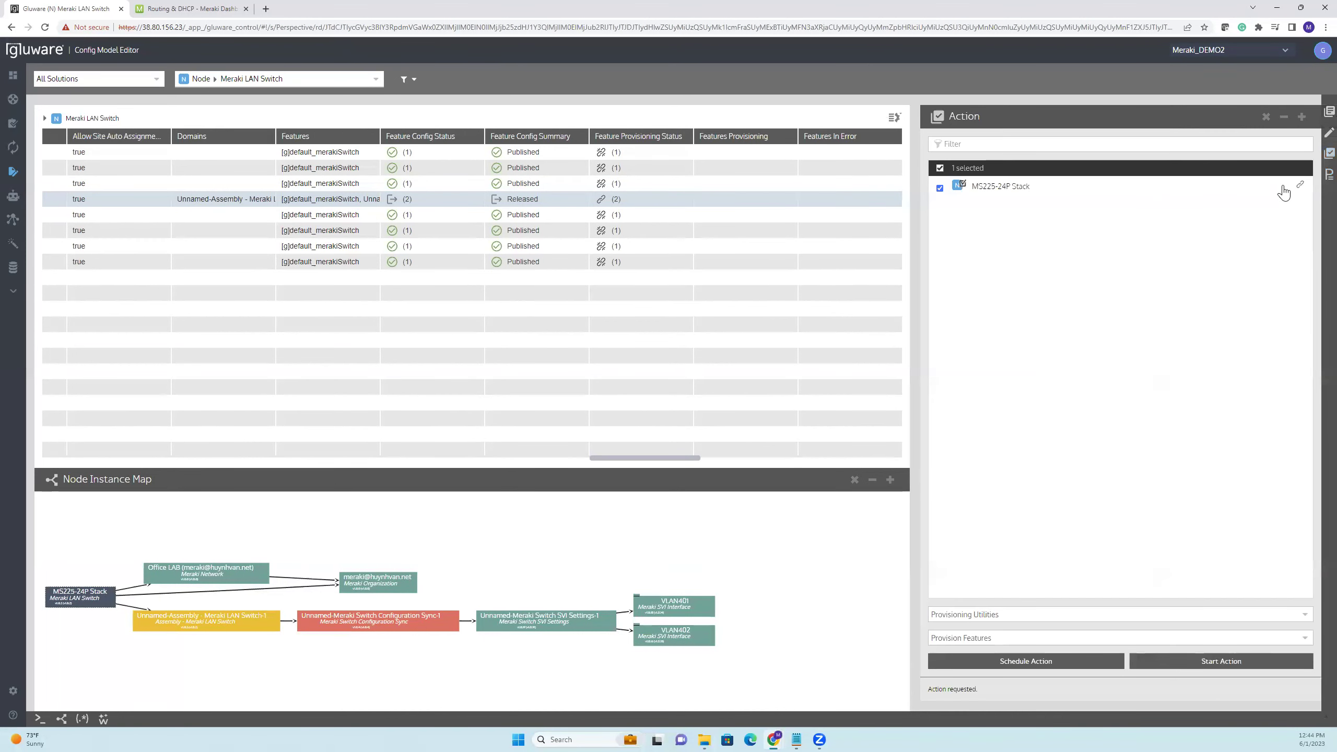
scroll(531, 576, up, 3)
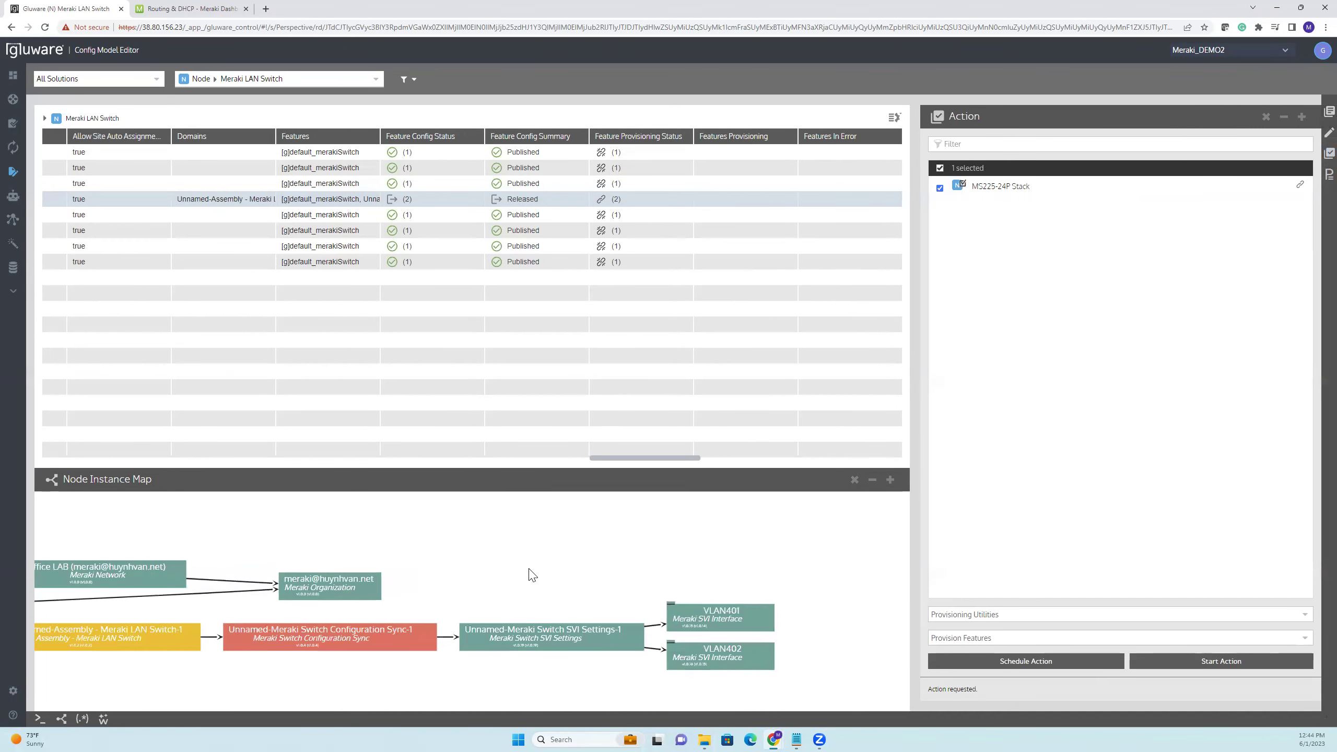
- Switch to the Meraki Dashboard and reload the Routing & DHCP page to check for the provisioned interfaces
click(188, 11)
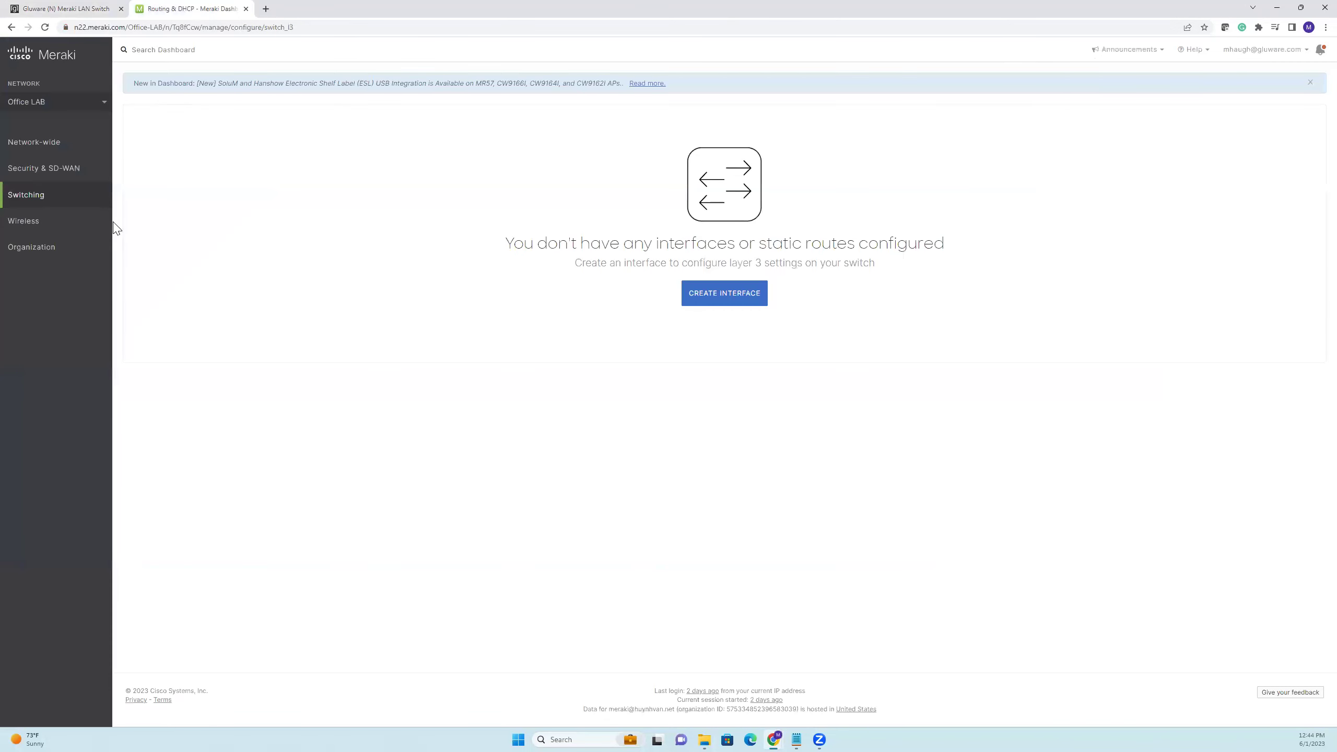
click(44, 26)
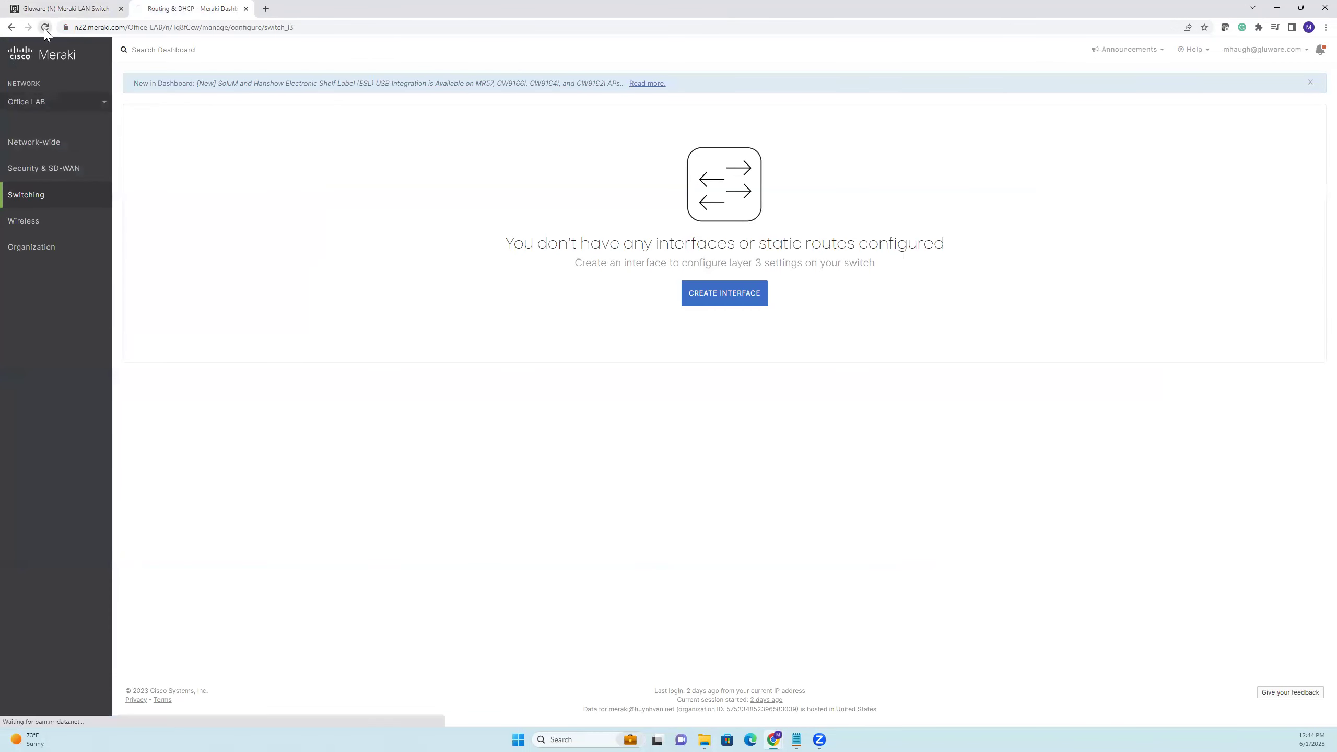